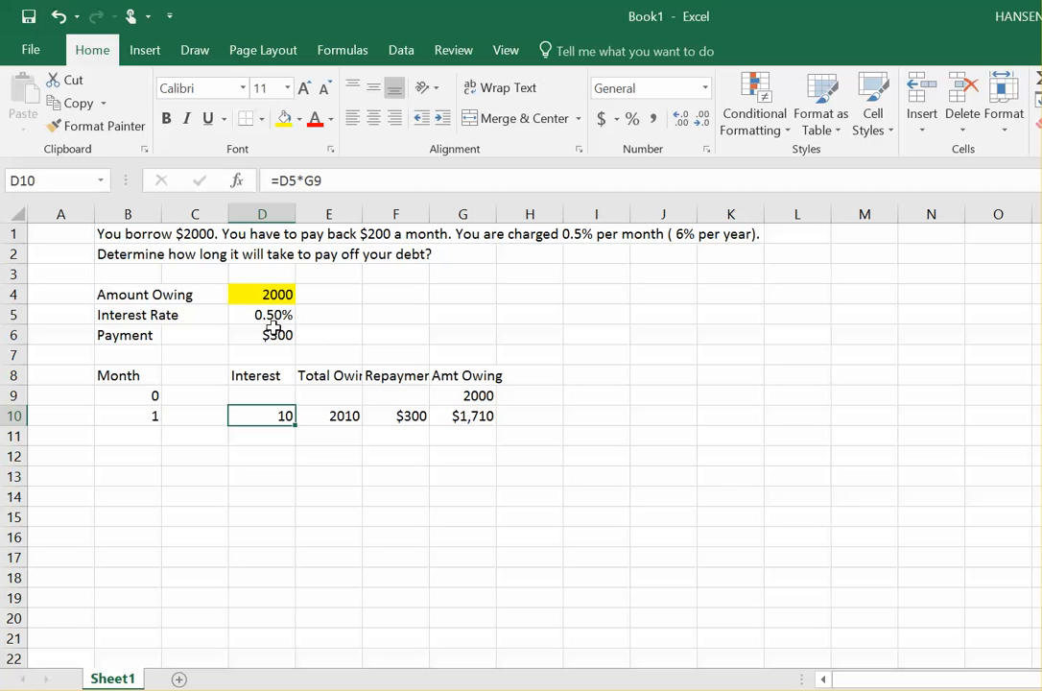
Step: Set the payment amount in D6 to 200
{"action": "left_click", "coordinate": [272, 336]}
{"action": "type", "text": "200"}
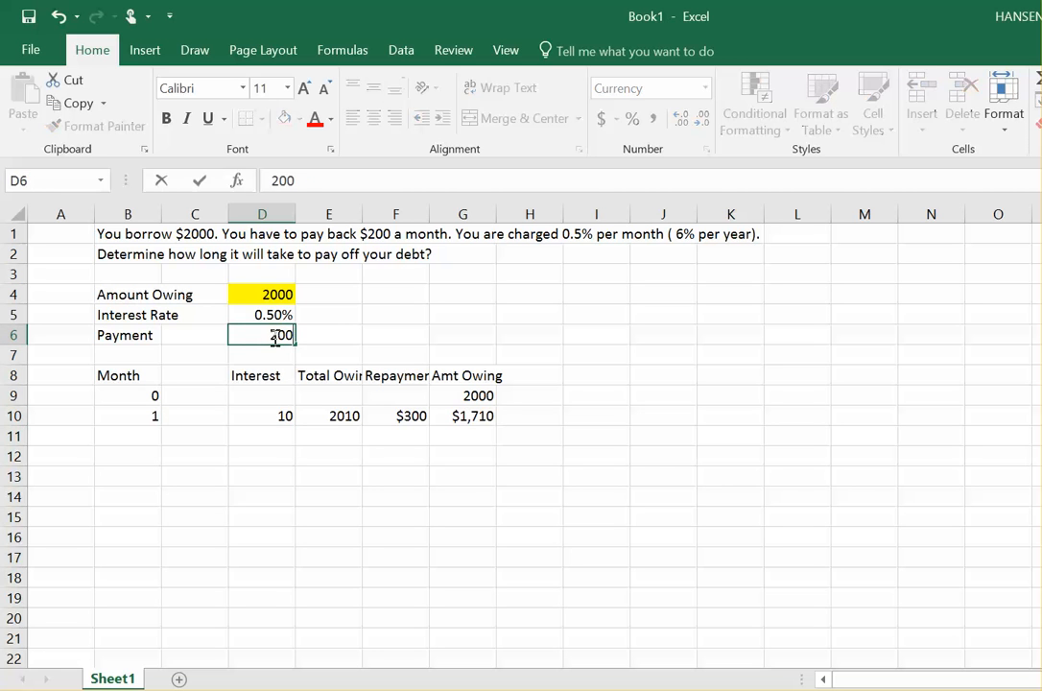
{"action": "key", "text": "Return"}
{"action": "left_click", "coordinate": [486, 418]}
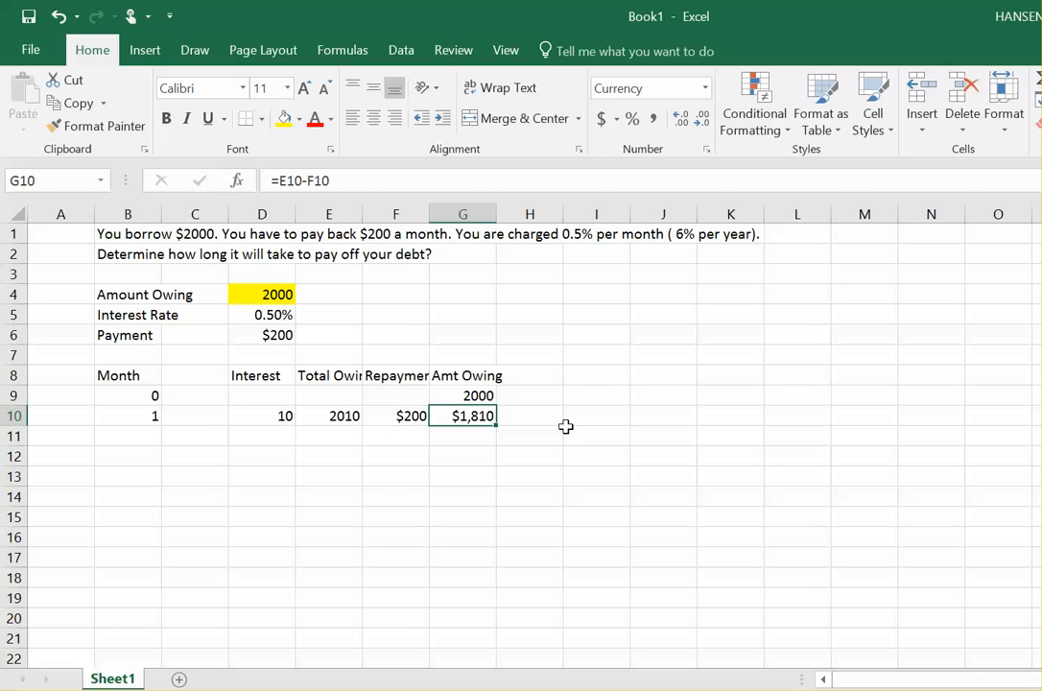
Step: Fill the repayment formula from F10 down through F18
{"action": "left_click", "coordinate": [390, 416]}
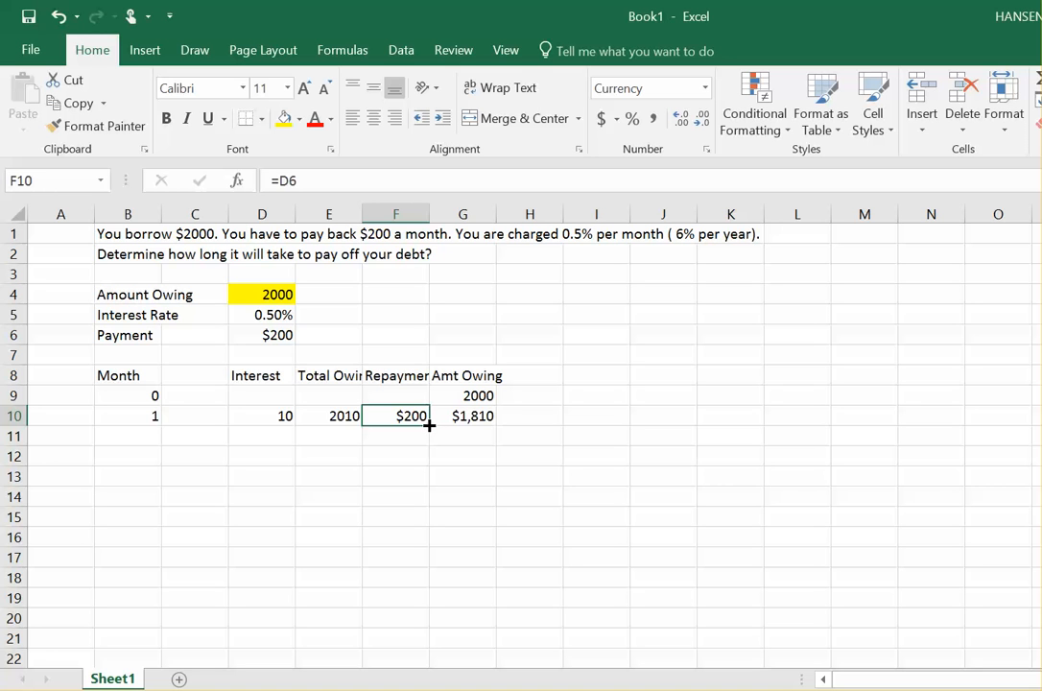
{"action": "left_click_drag", "start_coordinate": [429, 425], "coordinate": [424, 580]}
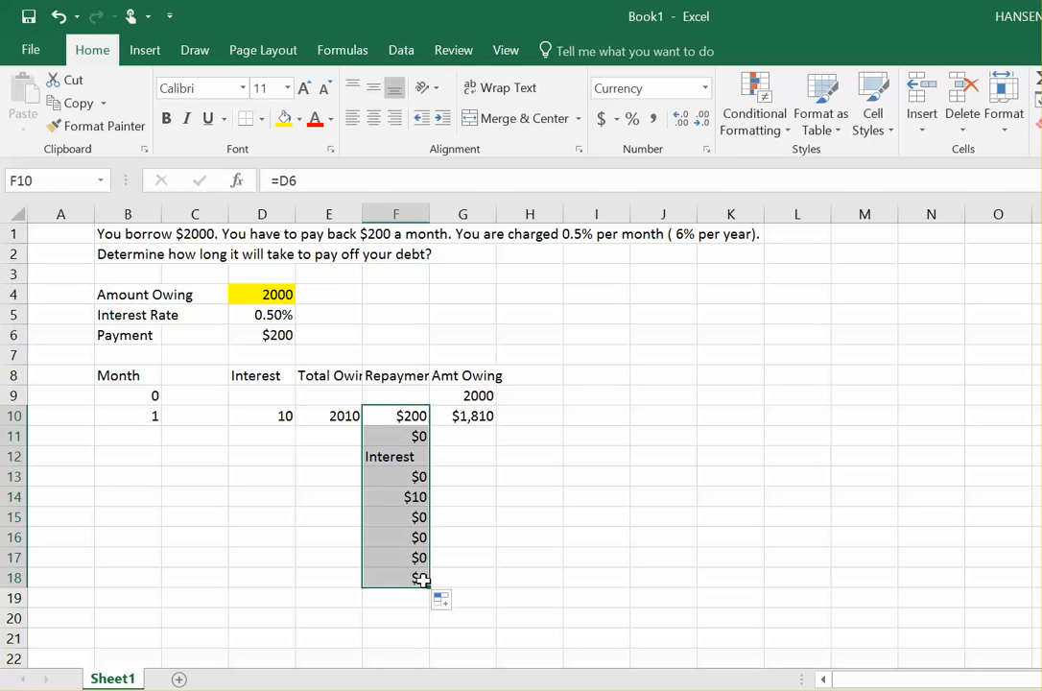
{"action": "left_click", "coordinate": [406, 417]}
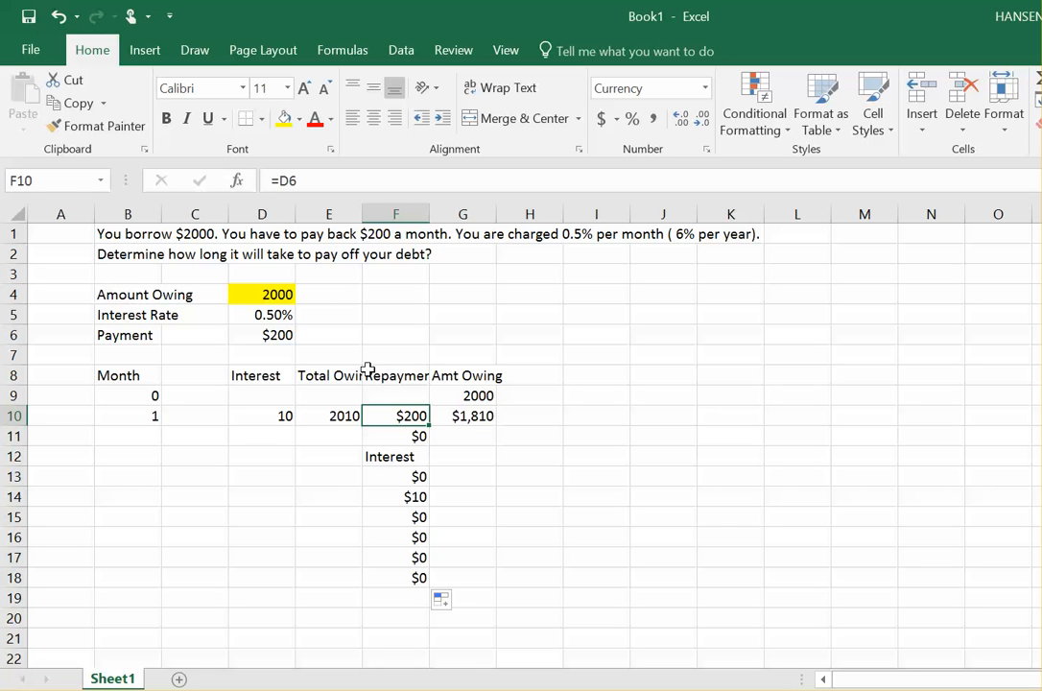
Step: Switch the sheet to display formulas instead of calculated values
{"action": "left_click", "coordinate": [305, 181]}
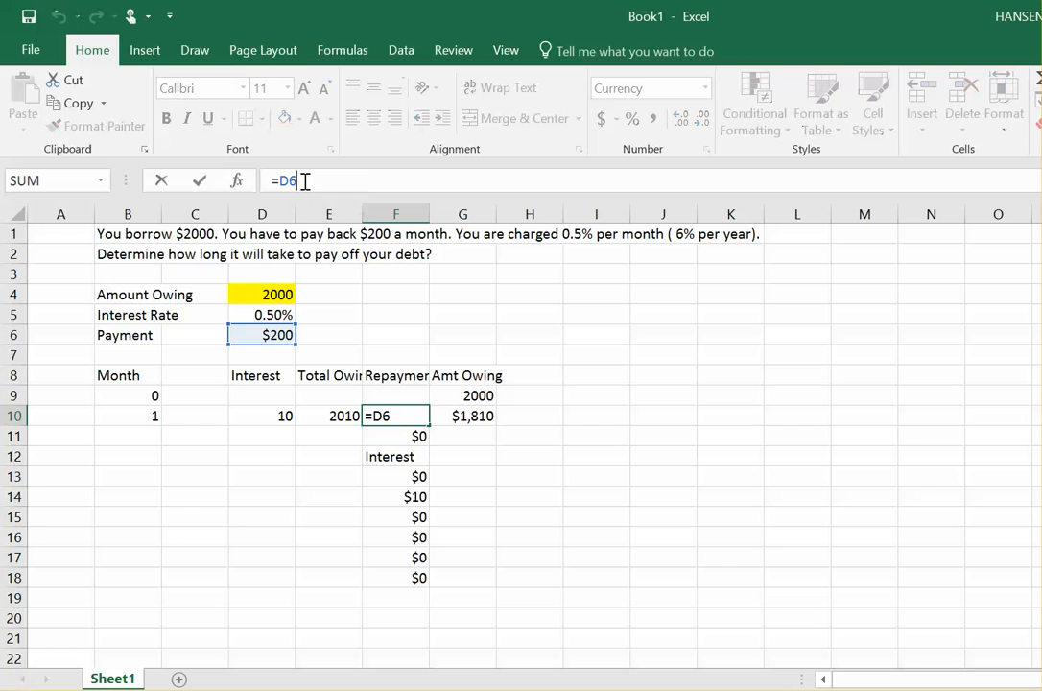
{"action": "left_click", "coordinate": [509, 55]}
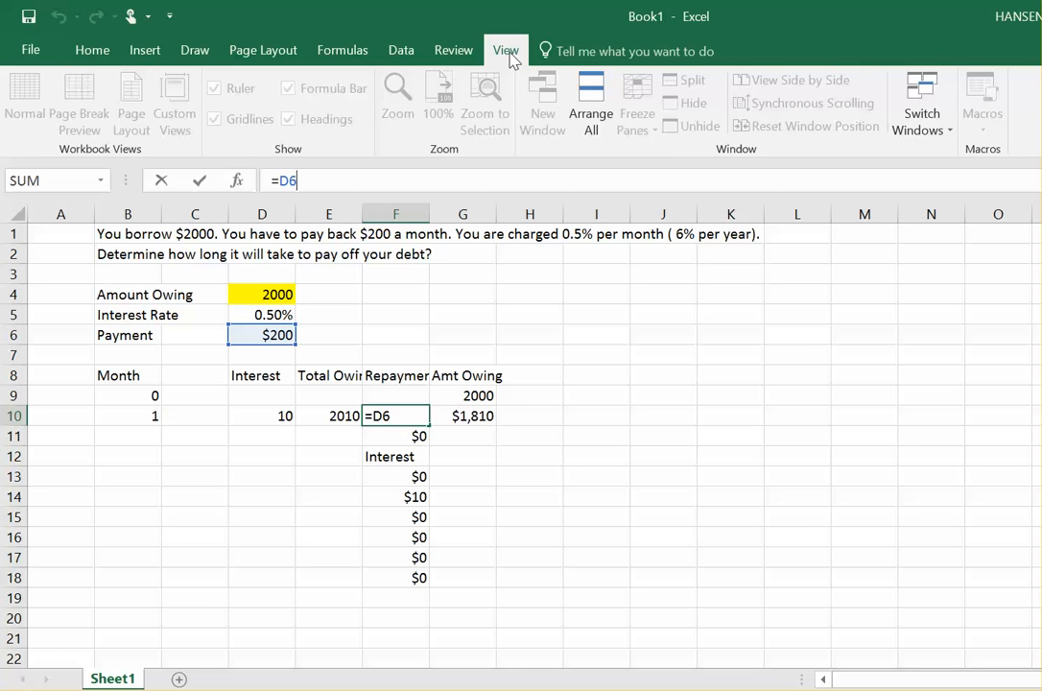
{"action": "left_click", "coordinate": [444, 50]}
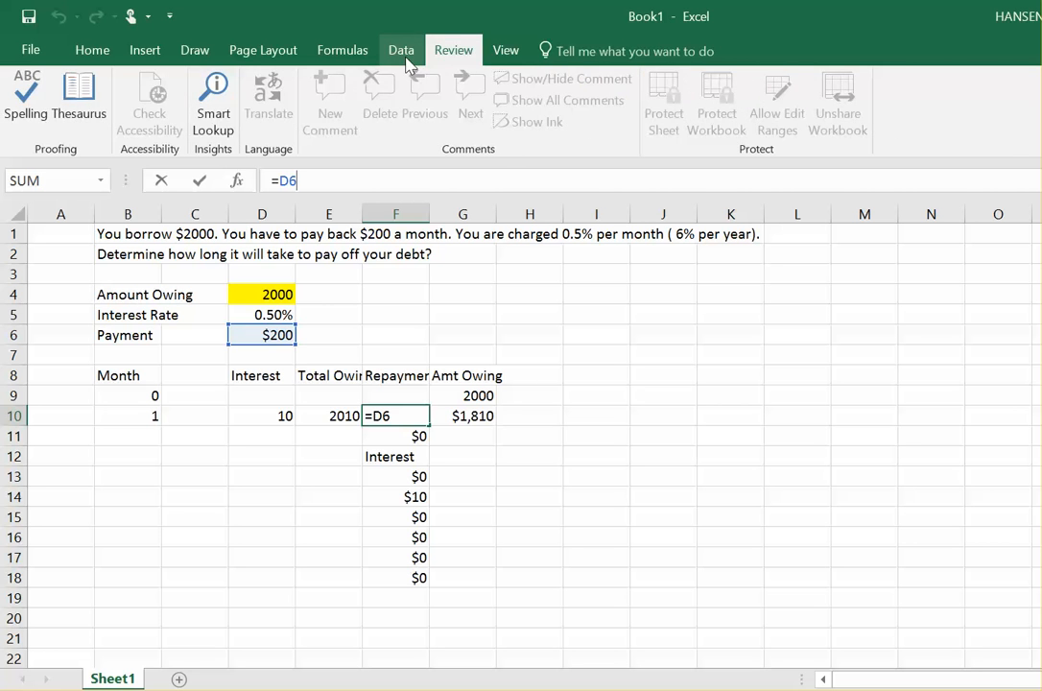
{"action": "left_click", "coordinate": [407, 62]}
{"action": "left_click", "coordinate": [344, 48]}
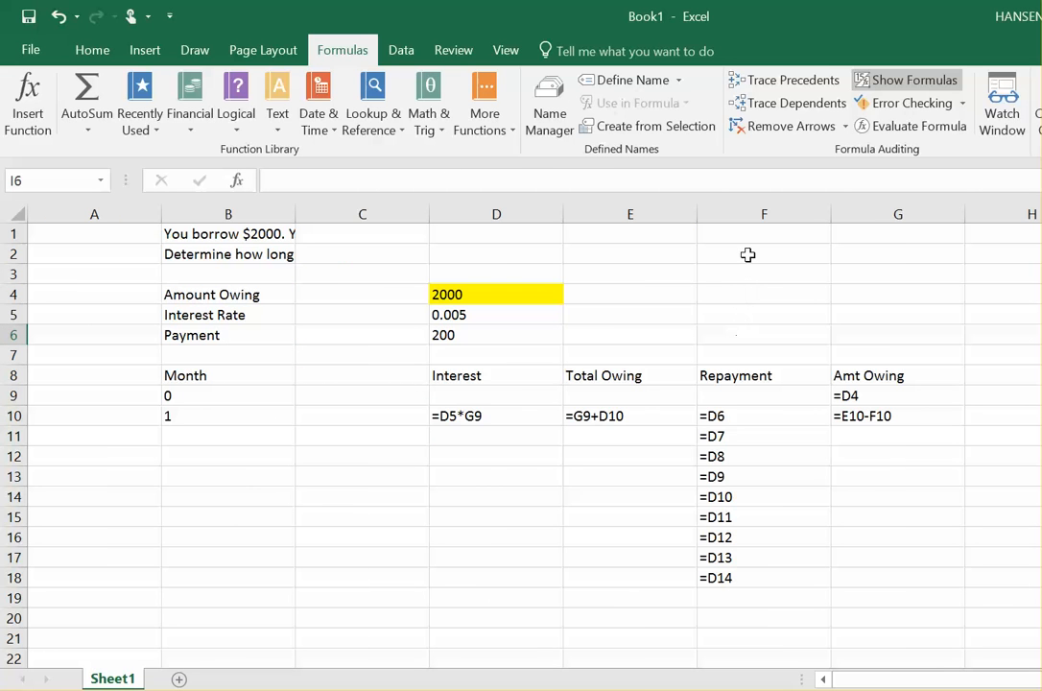
{"action": "left_click", "coordinate": [898, 83]}
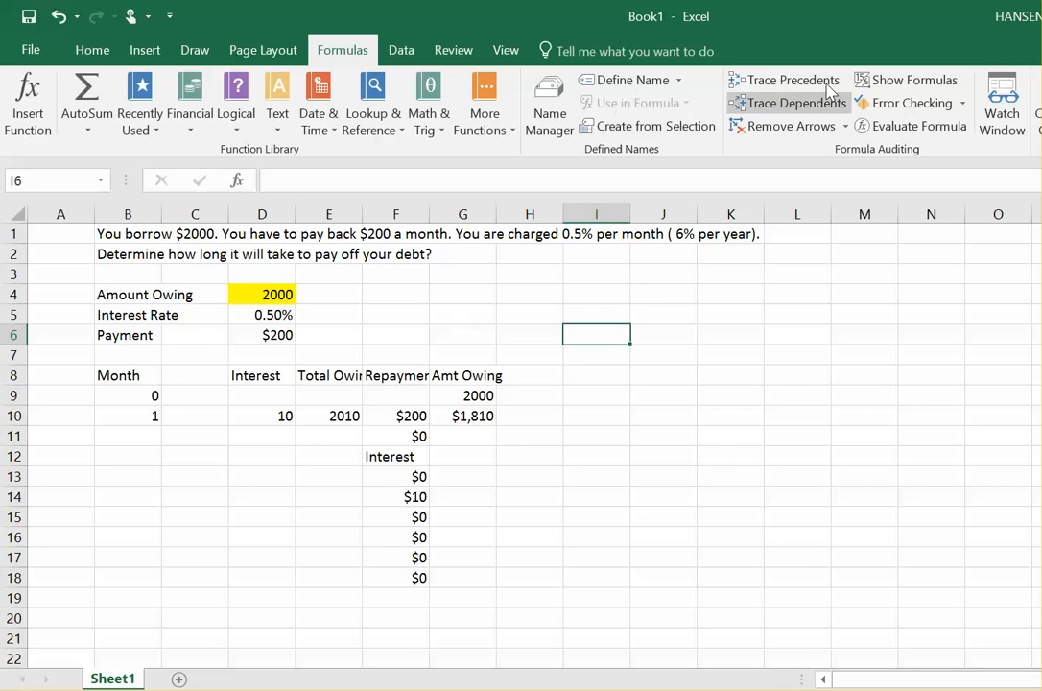
{"action": "left_click", "coordinate": [883, 83]}
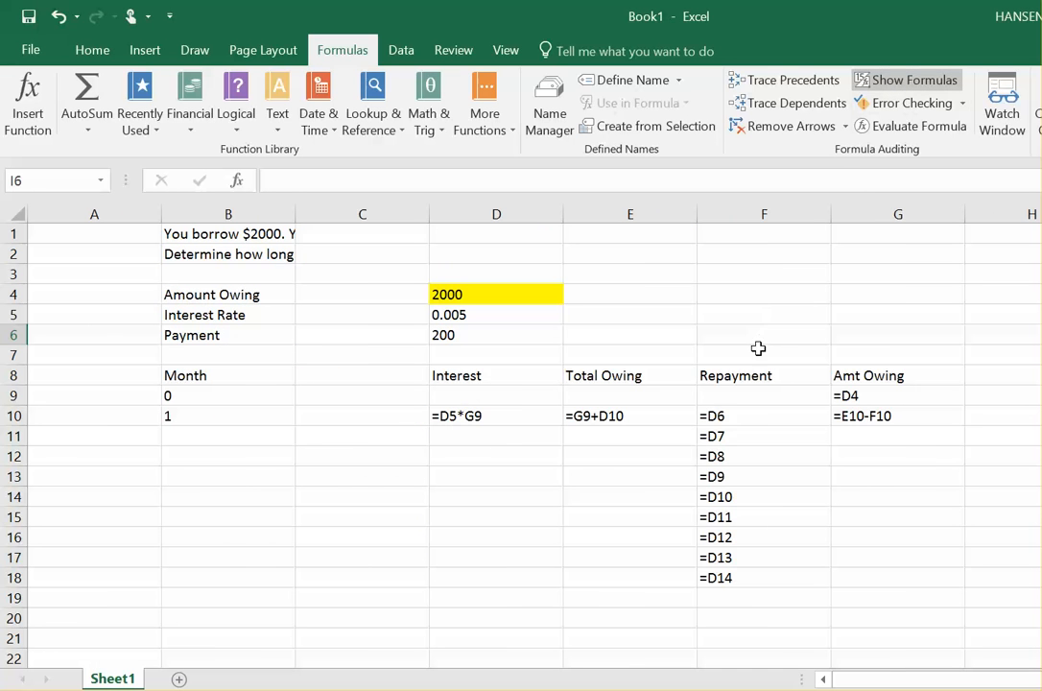
Step: Step through the repayment cells to examine which payment cell each copied formula references
{"action": "left_click", "coordinate": [779, 415]}
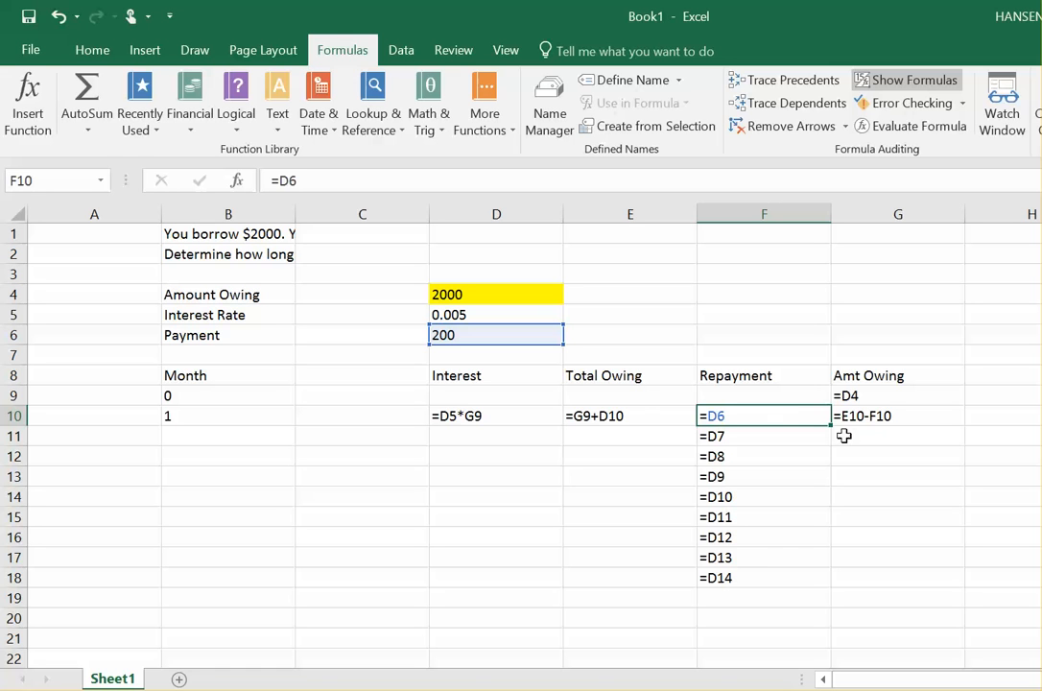
{"action": "left_click_drag", "start_coordinate": [832, 426], "coordinate": [833, 485]}
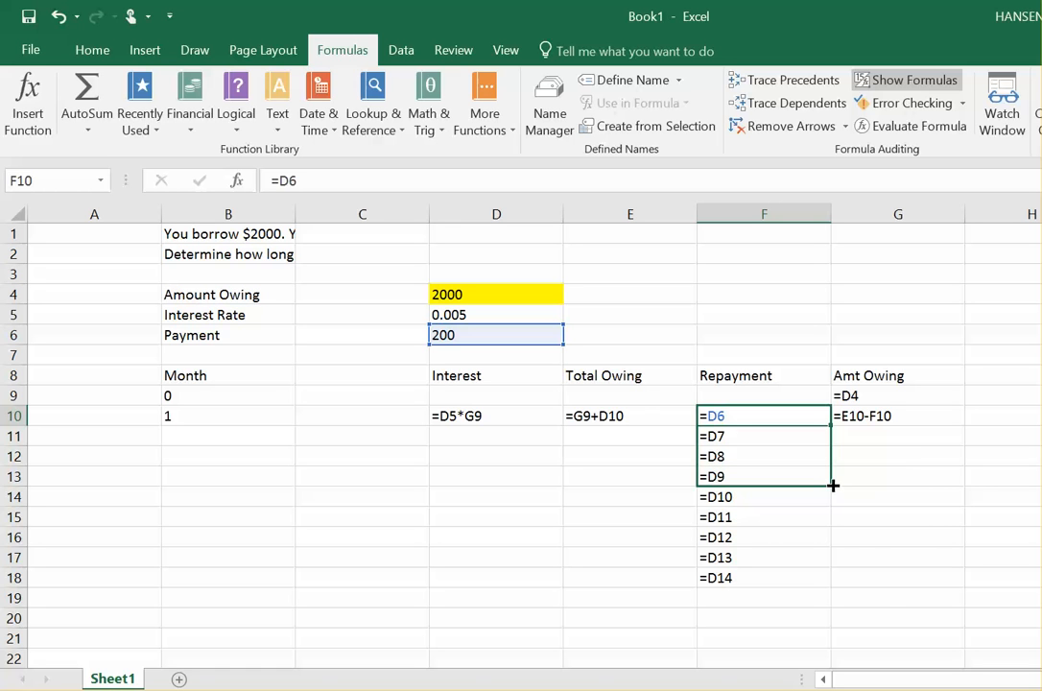
{"action": "left_click_drag", "start_coordinate": [833, 486], "coordinate": [817, 424]}
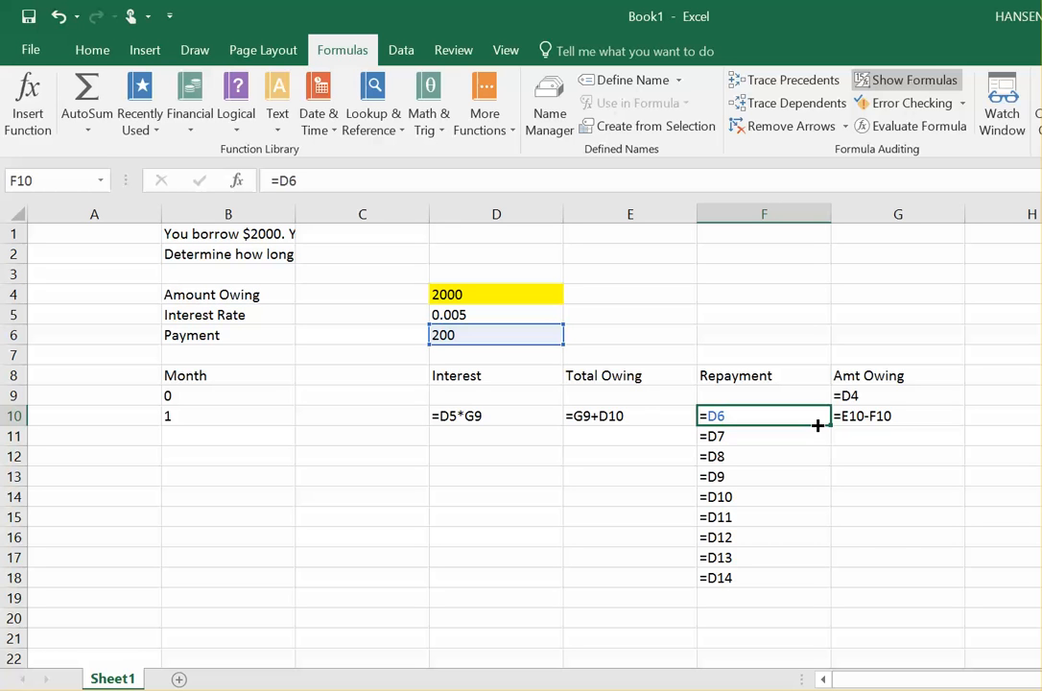
{"action": "left_click_drag", "start_coordinate": [817, 425], "coordinate": [818, 426]}
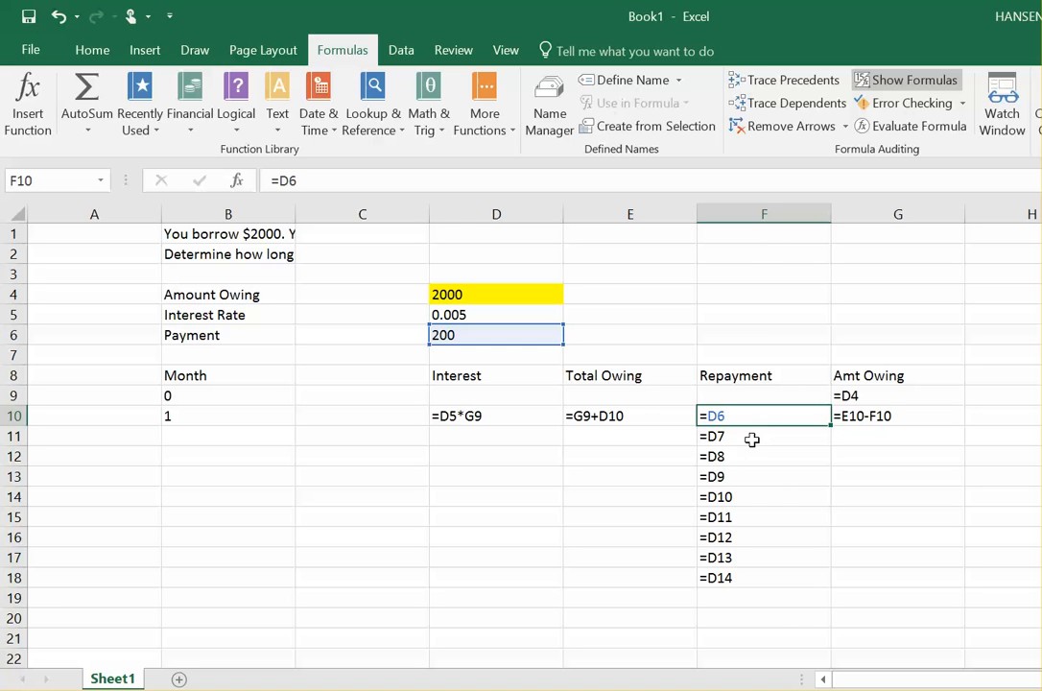
{"action": "key", "text": "Down"}
{"action": "key", "text": "Down"}
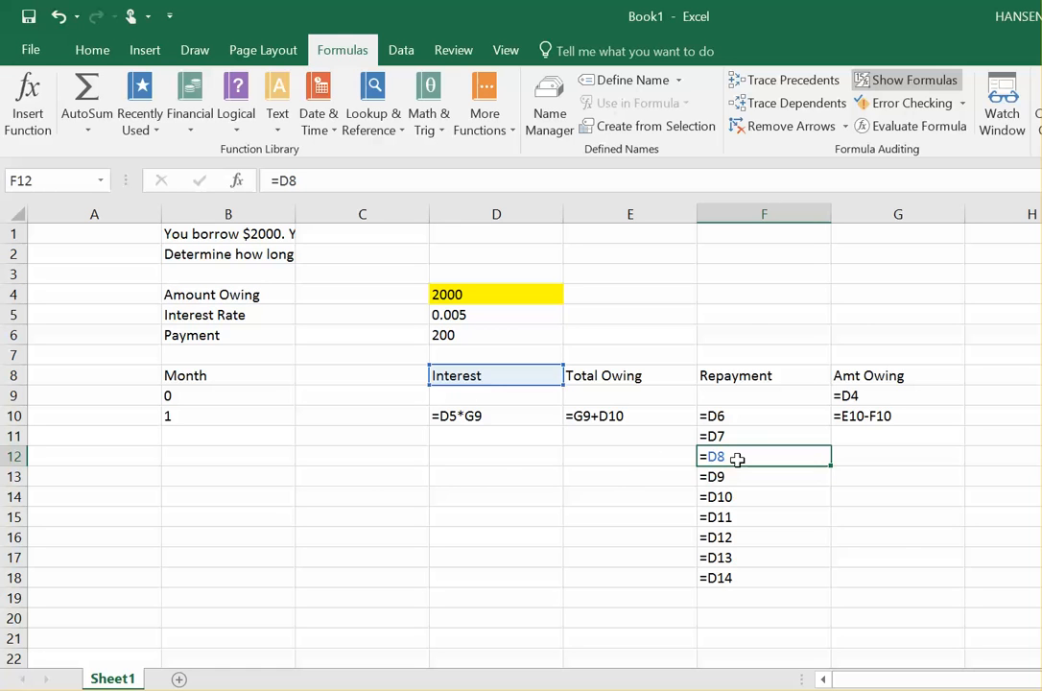
{"action": "key", "text": "Down"}
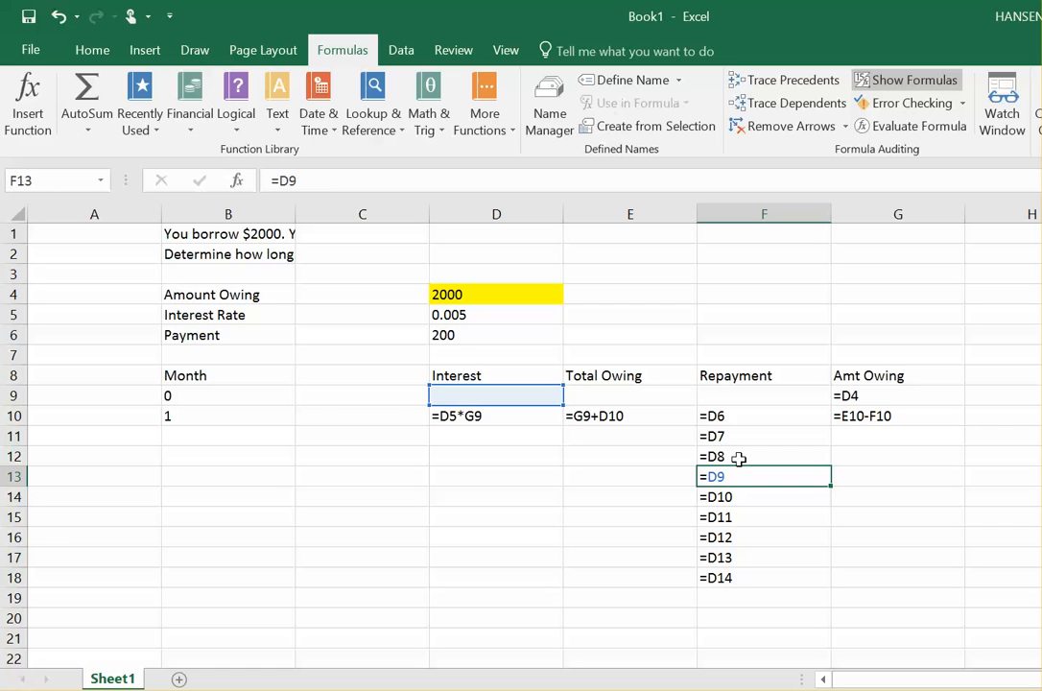
{"action": "key", "text": "Up"}
{"action": "key", "text": "Up"}
{"action": "key", "text": "Up"}
{"action": "key", "text": "Up"}
{"action": "key", "text": "Down"}
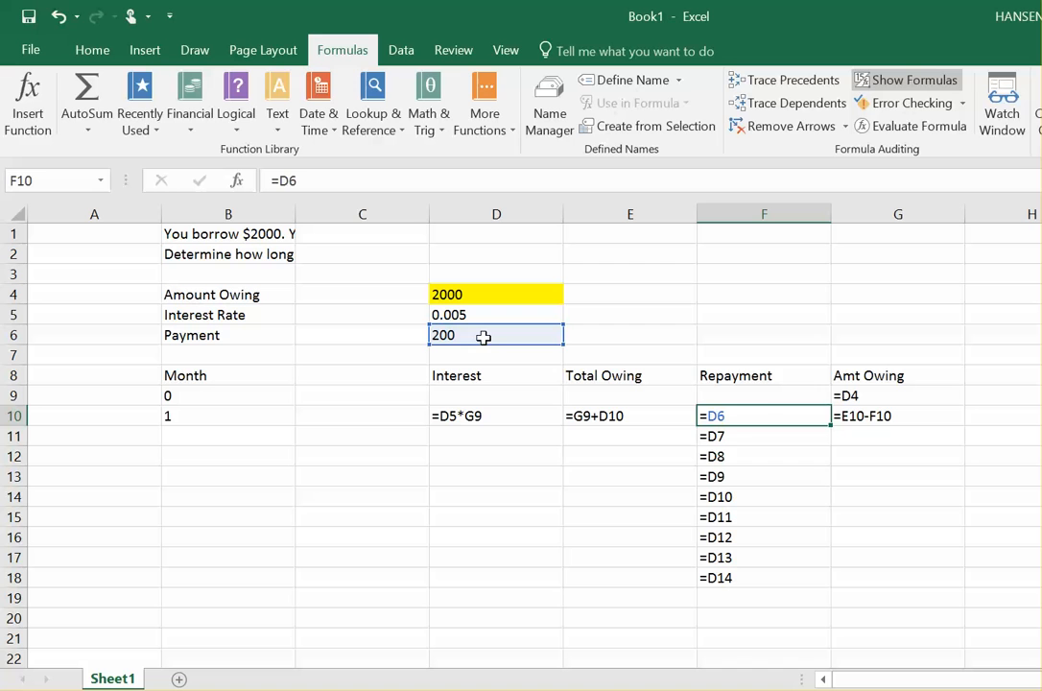
{"action": "key", "text": "Down"}
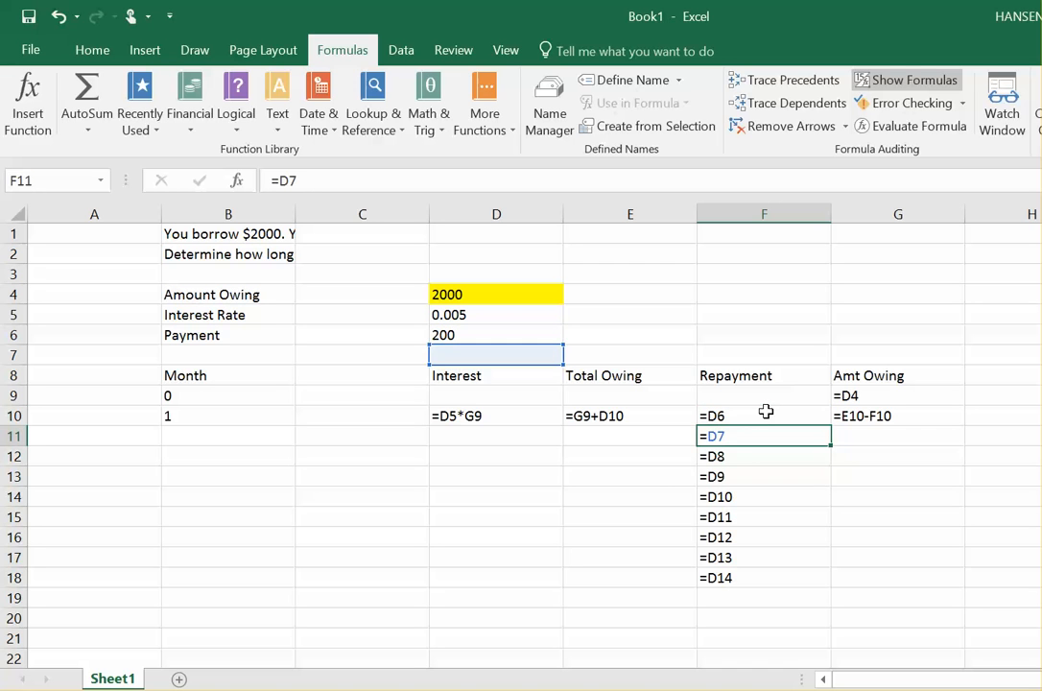
{"action": "key", "text": "Down"}
{"action": "key", "text": "Down"}
{"action": "key", "text": "Down"}
{"action": "key", "text": "Down"}
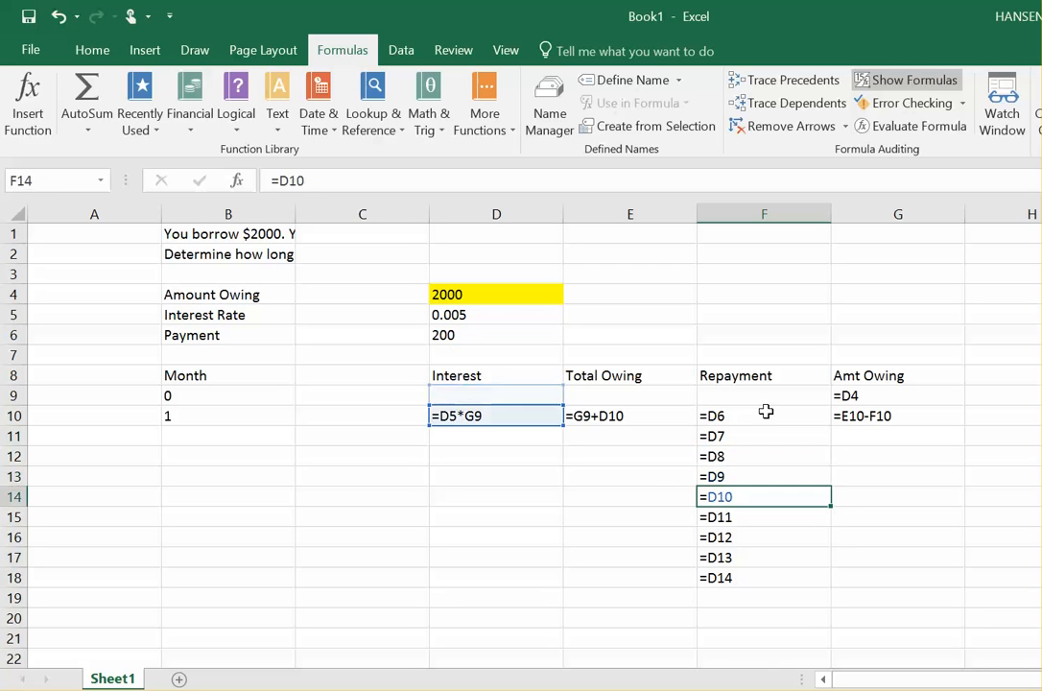
{"action": "key", "text": "Up"}
{"action": "key", "text": "Up"}
{"action": "key", "text": "Up"}
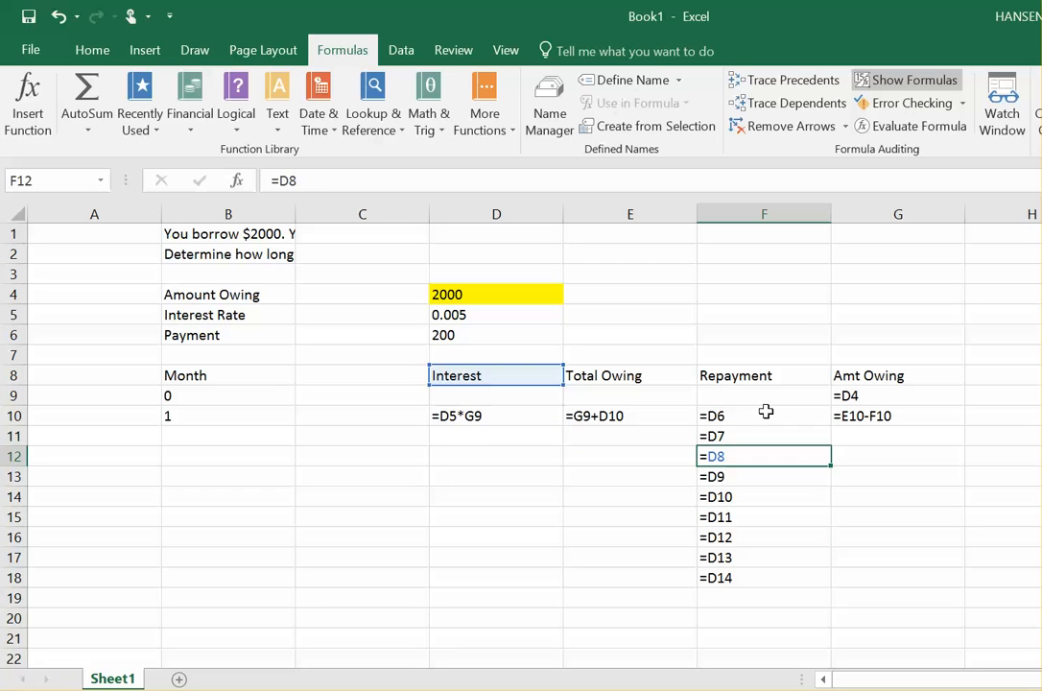
{"action": "key", "text": "Up"}
{"action": "key", "text": "Up"}
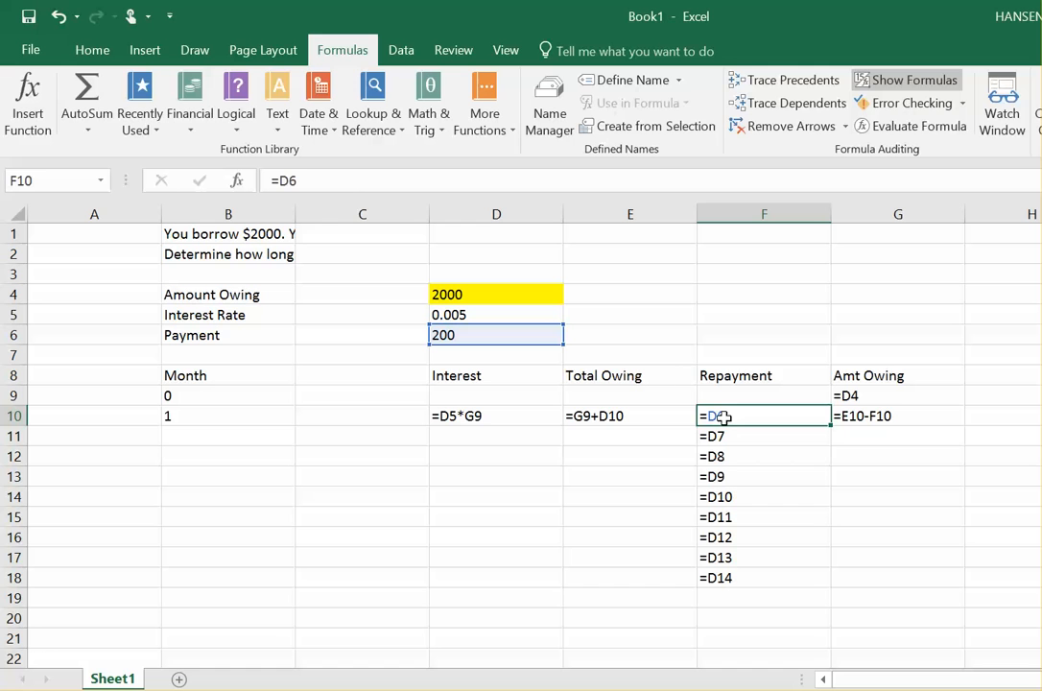
Step: Change the repayment formula in F10 to the absolute reference =$D$6
{"action": "left_click", "coordinate": [280, 185]}
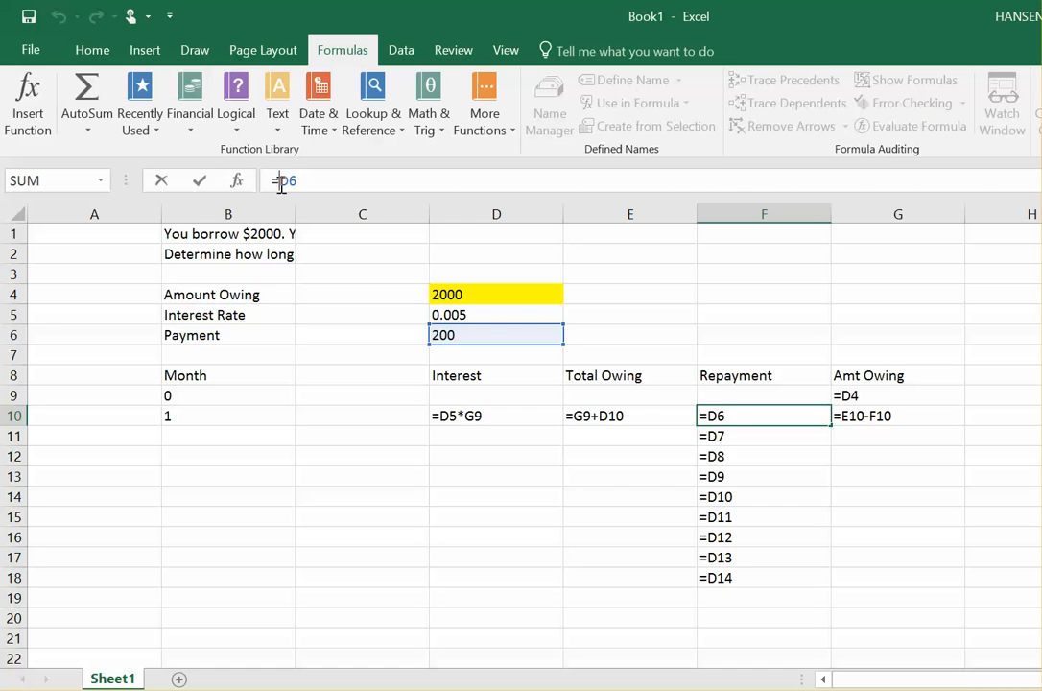
{"action": "type", "text": "$"}
{"action": "key", "text": "Right"}
{"action": "type", "text": "$"}
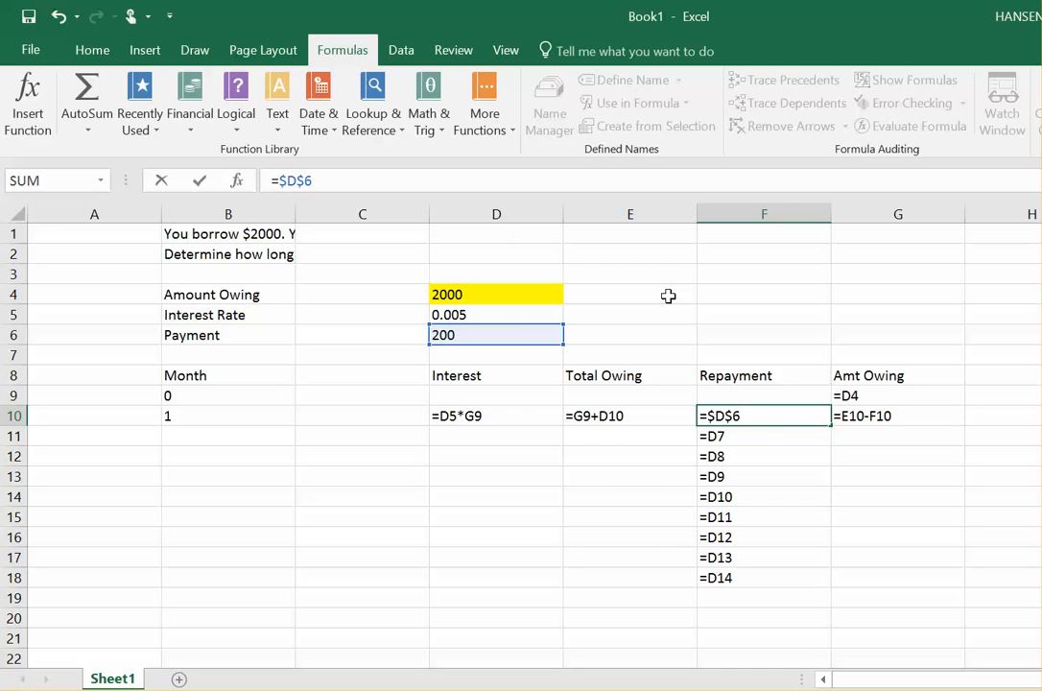
{"action": "key", "text": "Return"}
Step: Fill the absolute repayment formula from F10 down through F18 and switch back to showing values
{"action": "left_click", "coordinate": [773, 413]}
{"action": "left_click_drag", "start_coordinate": [830, 428], "coordinate": [825, 580]}
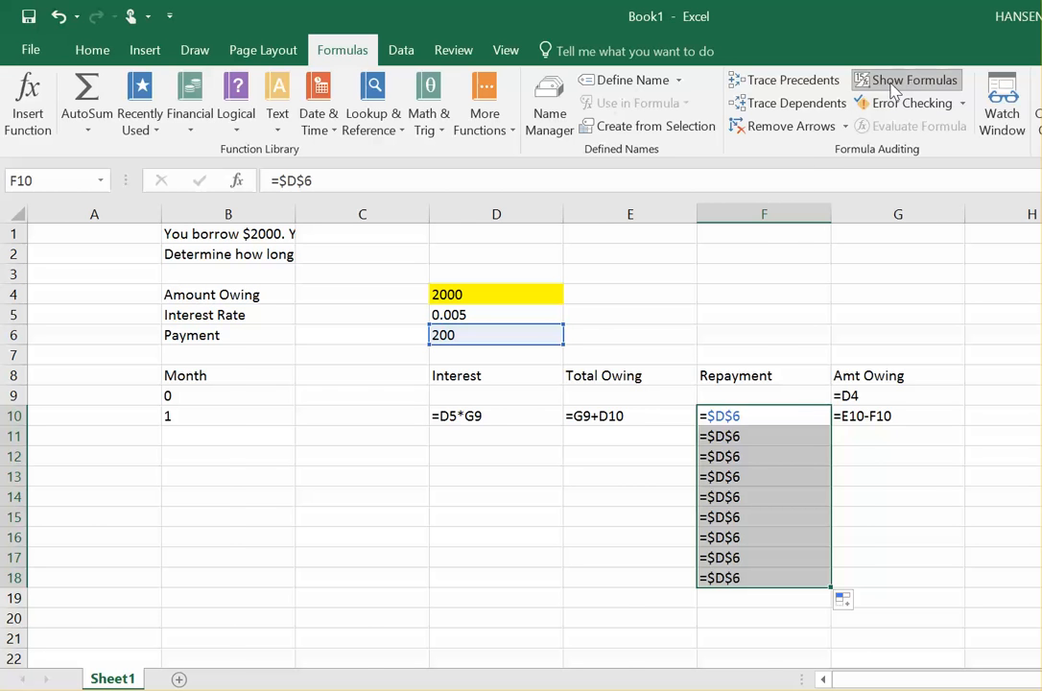
{"action": "left_click", "coordinate": [894, 85]}
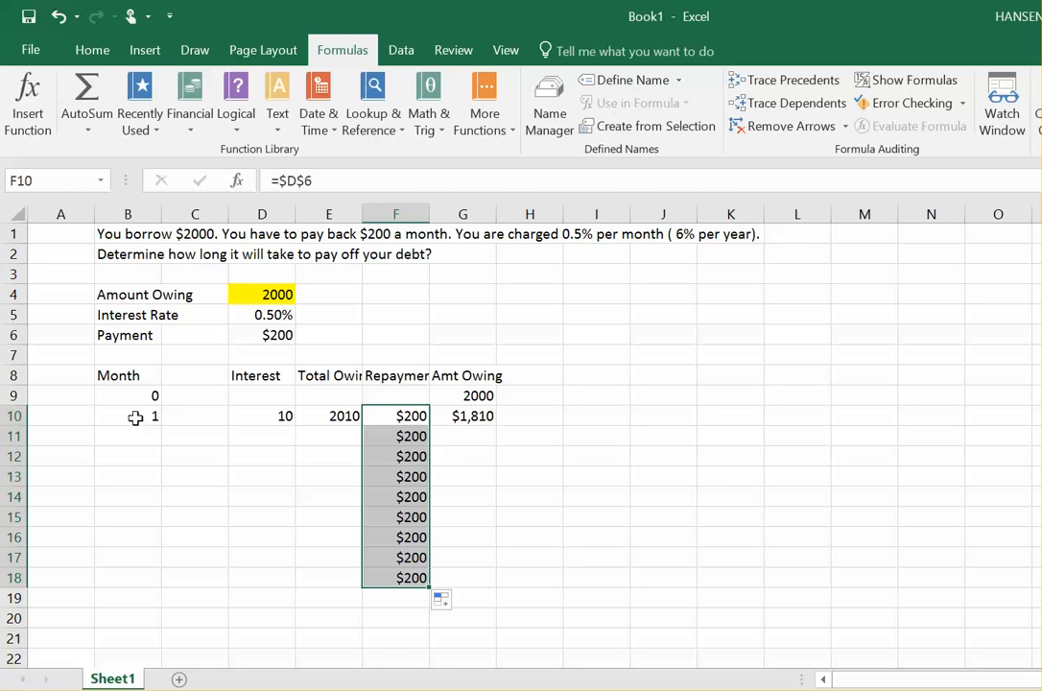
Step: Fill the month value in B10 down through B19
{"action": "left_click_drag", "start_coordinate": [135, 396], "coordinate": [136, 421]}
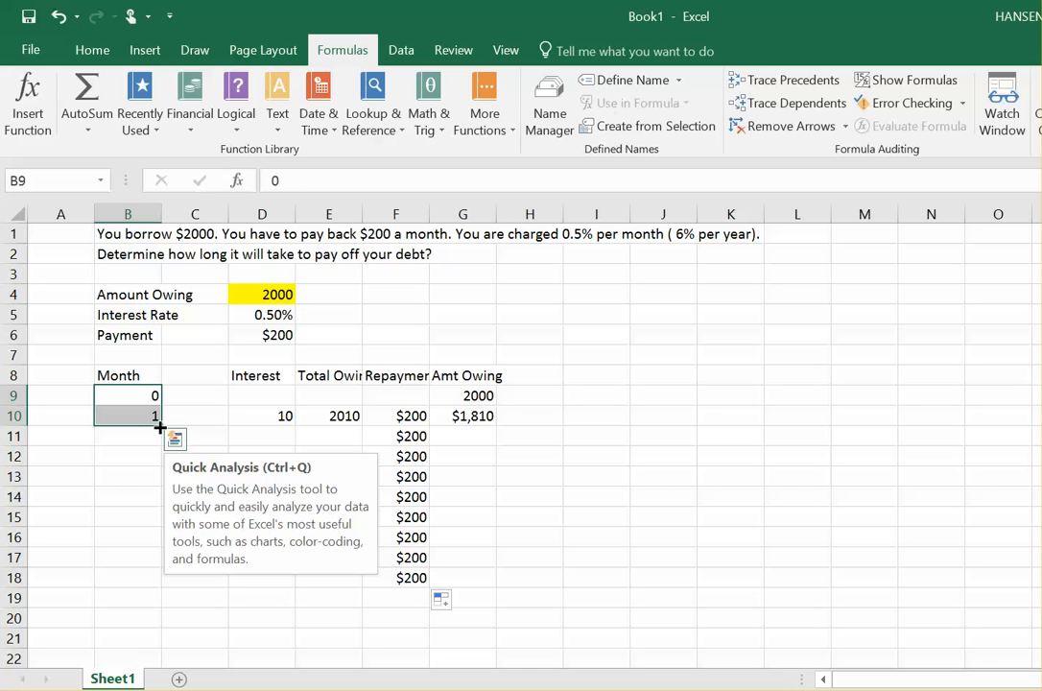
{"action": "left_click", "coordinate": [132, 480]}
{"action": "left_click", "coordinate": [142, 421]}
{"action": "left_click_drag", "start_coordinate": [160, 423], "coordinate": [155, 597]}
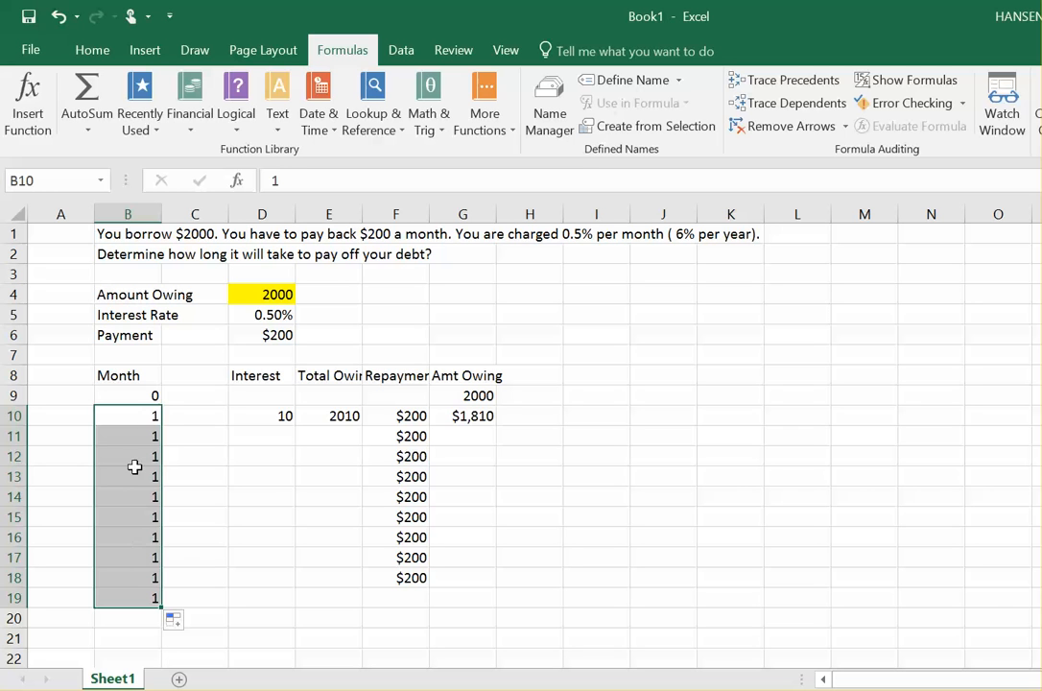
Step: Extend the month series starting 0, 1 down column B through row 23
{"action": "left_click", "coordinate": [141, 394]}
{"action": "left_click_drag", "start_coordinate": [141, 395], "coordinate": [146, 411]}
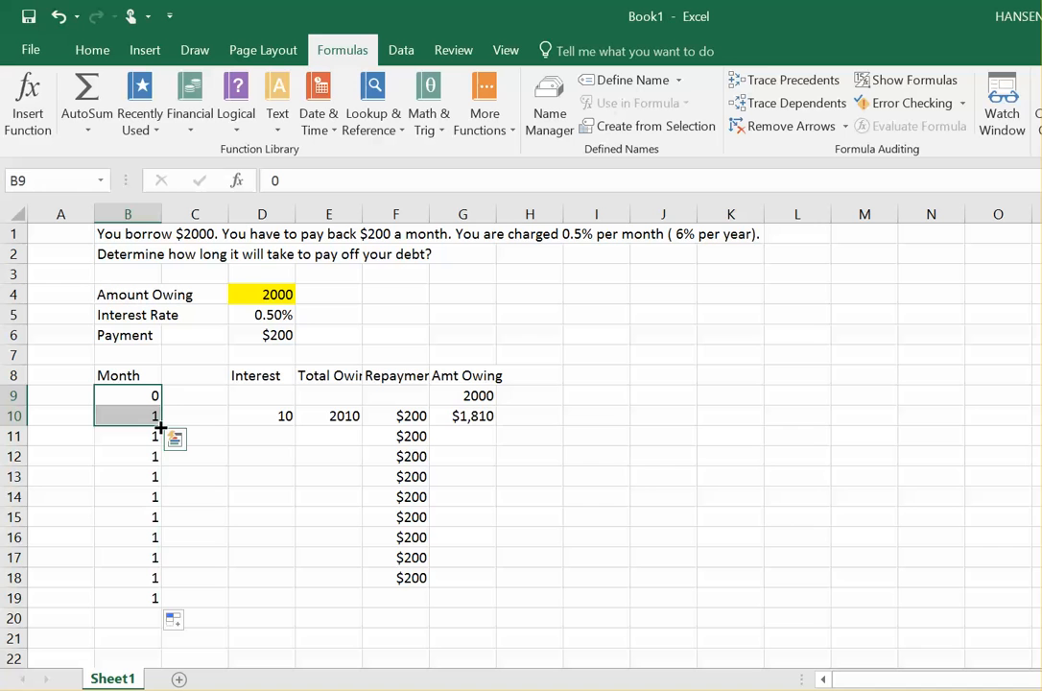
{"action": "left_click_drag", "start_coordinate": [161, 427], "coordinate": [157, 611]}
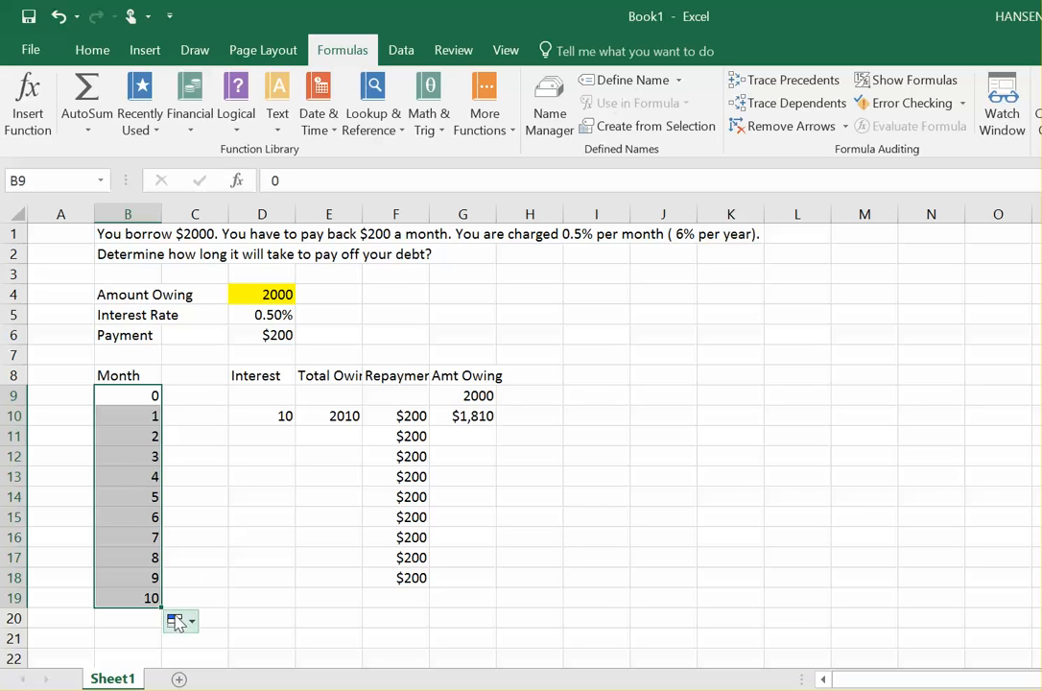
{"action": "left_click_drag", "start_coordinate": [149, 579], "coordinate": [159, 610]}
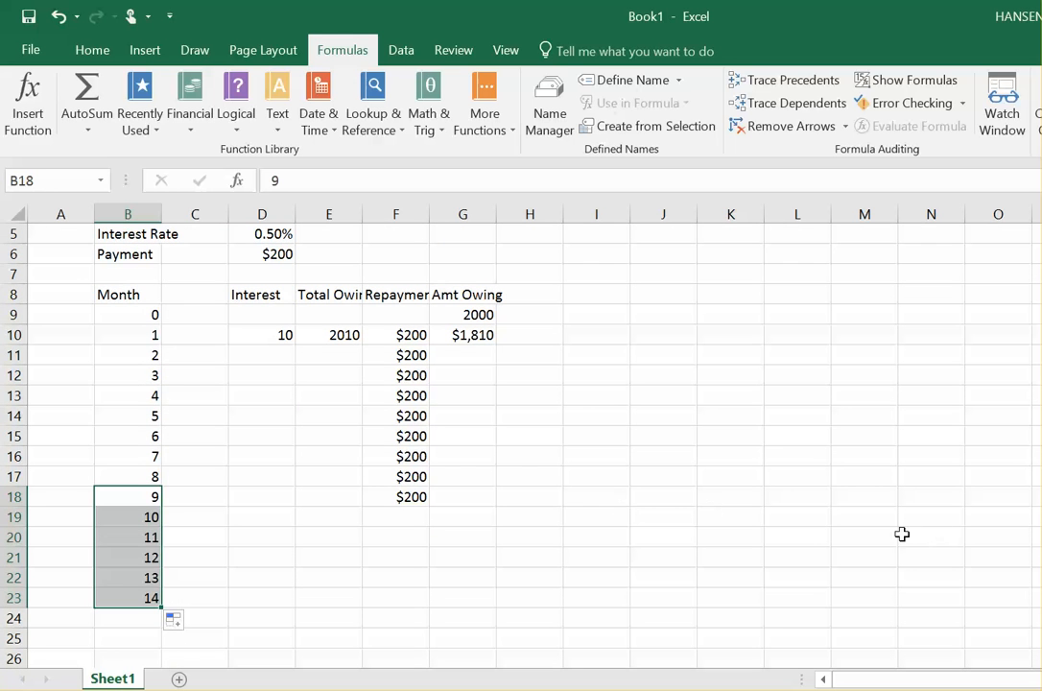
Step: Fill the interest formula from D10 down through D13 and display the sheet's formulas
{"action": "left_click", "coordinate": [125, 320]}
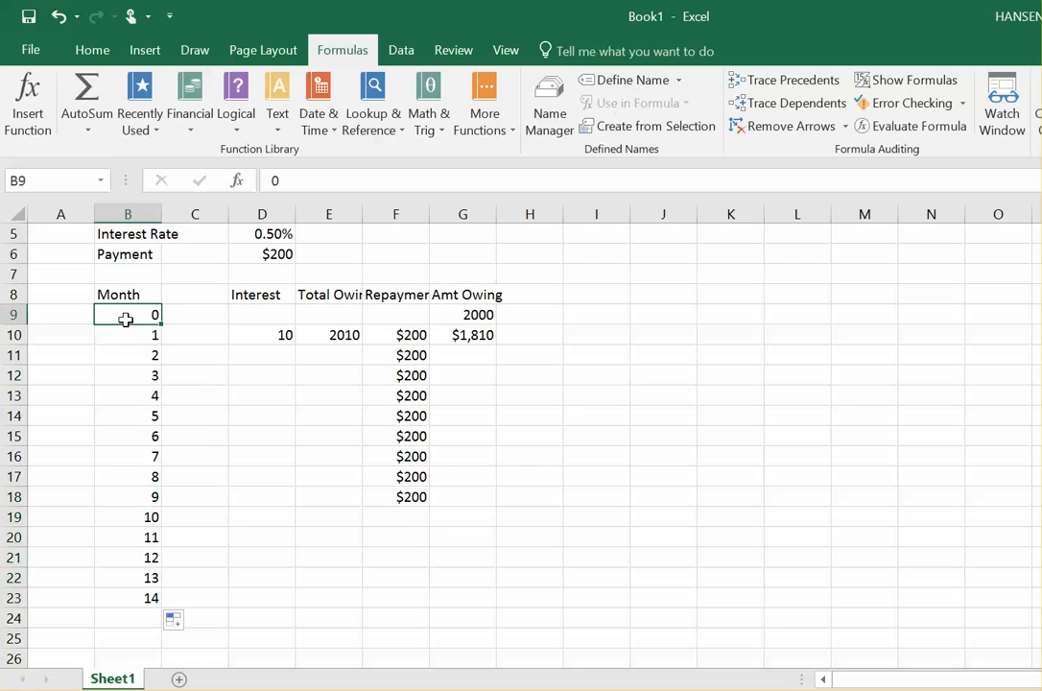
{"action": "key", "text": "Up"}
{"action": "key", "text": "Down"}
{"action": "key", "text": "Down"}
{"action": "key", "text": "Down"}
{"action": "key", "text": "Up"}
{"action": "key", "text": "Up"}
{"action": "key", "text": "Down"}
{"action": "key", "text": "Right"}
{"action": "key", "text": "Right"}
{"action": "key", "text": "Right"}
{"action": "key", "text": "Left"}
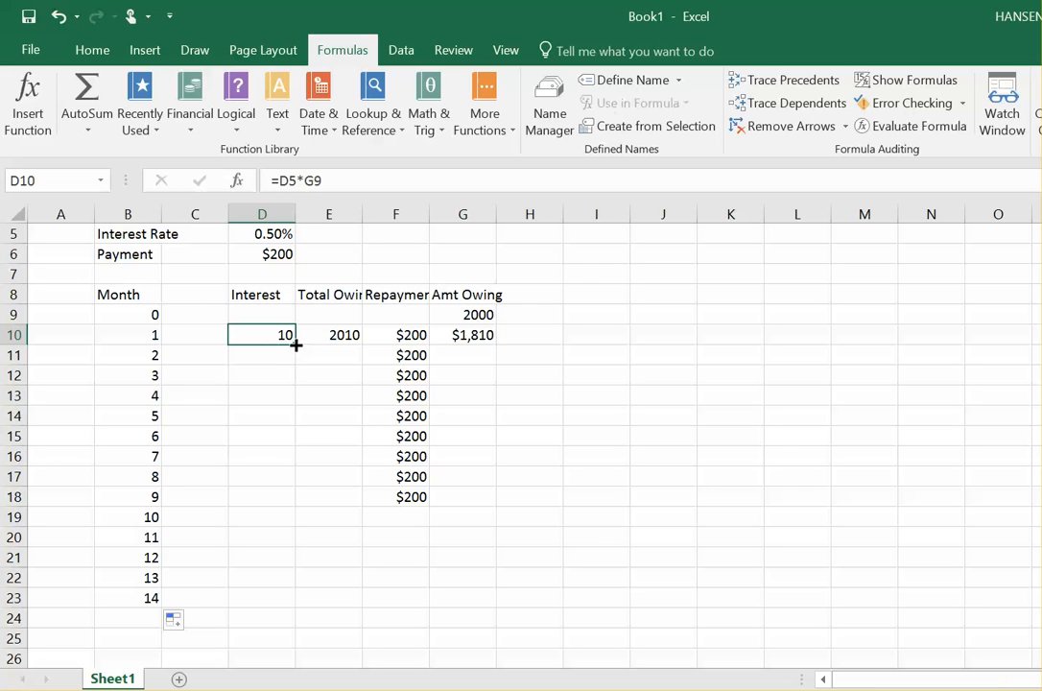
{"action": "left_click_drag", "start_coordinate": [296, 344], "coordinate": [298, 408]}
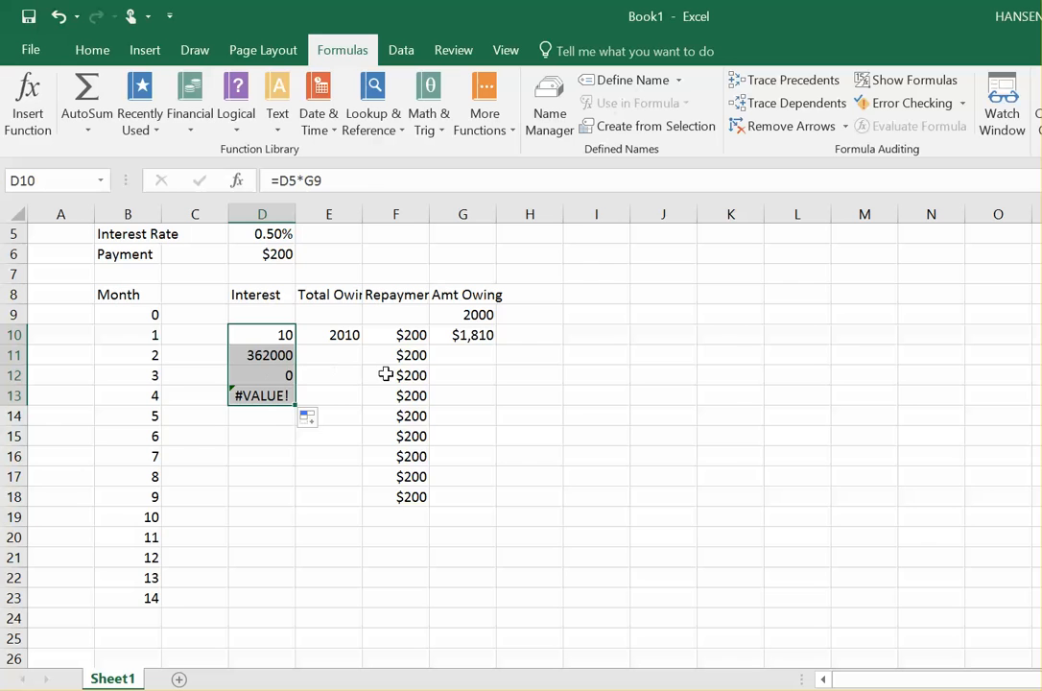
{"action": "left_click", "coordinate": [907, 79]}
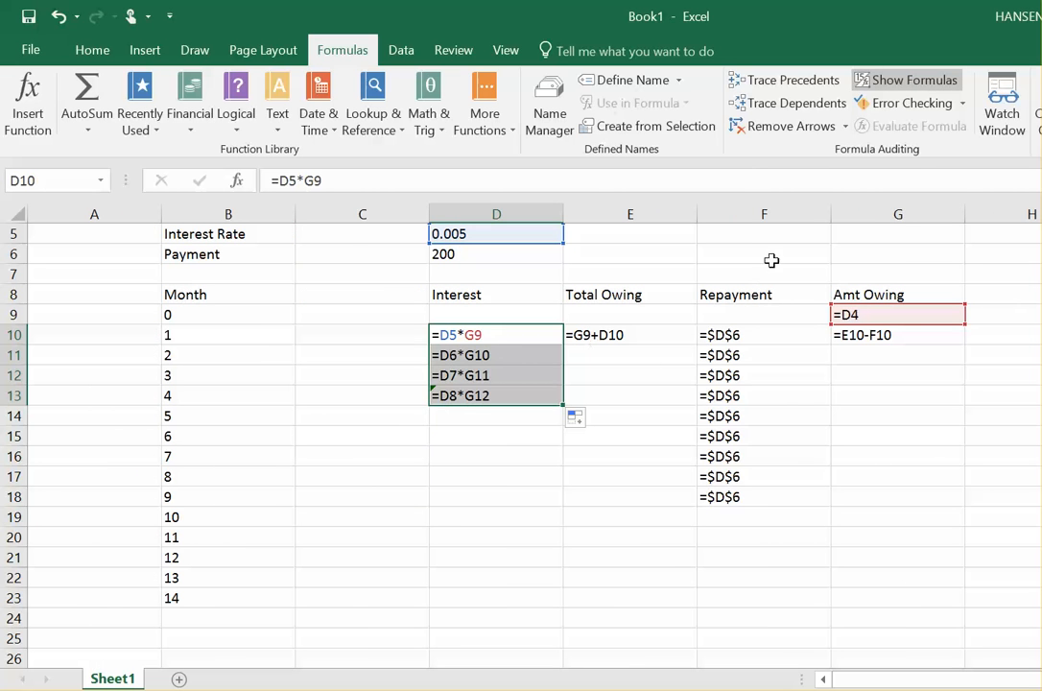
Step: Inspect the interest formulas' references and correct D11's formula to =D5*G10
{"action": "key", "text": "Up"}
{"action": "key", "text": "Up"}
{"action": "key", "text": "Up"}
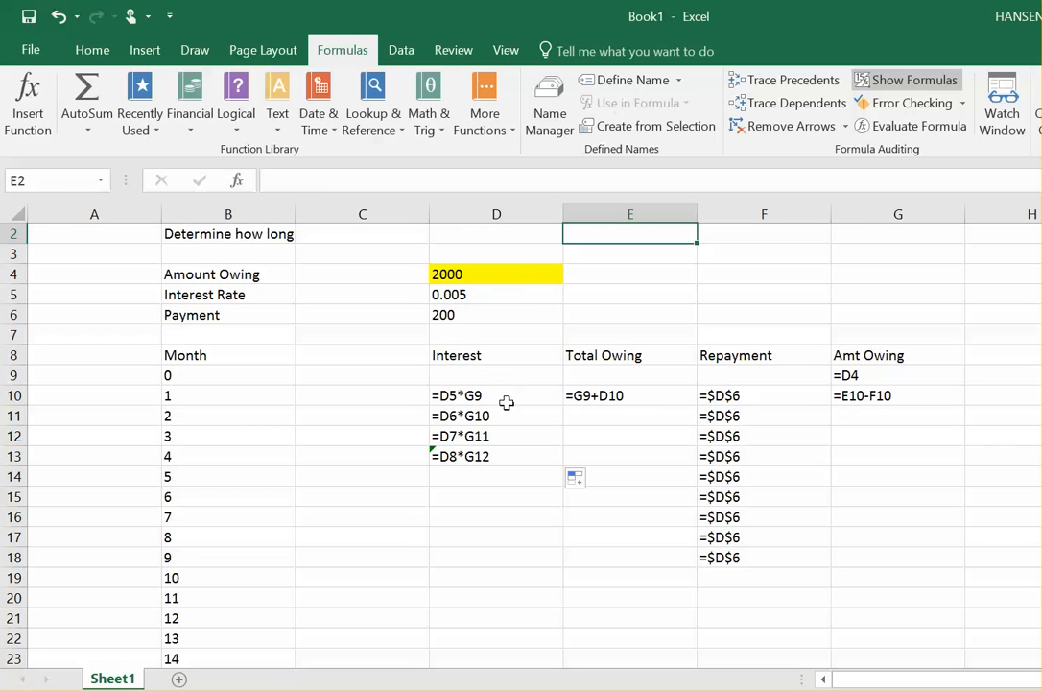
{"action": "double_click", "coordinate": [505, 398]}
{"action": "left_click", "coordinate": [482, 296]}
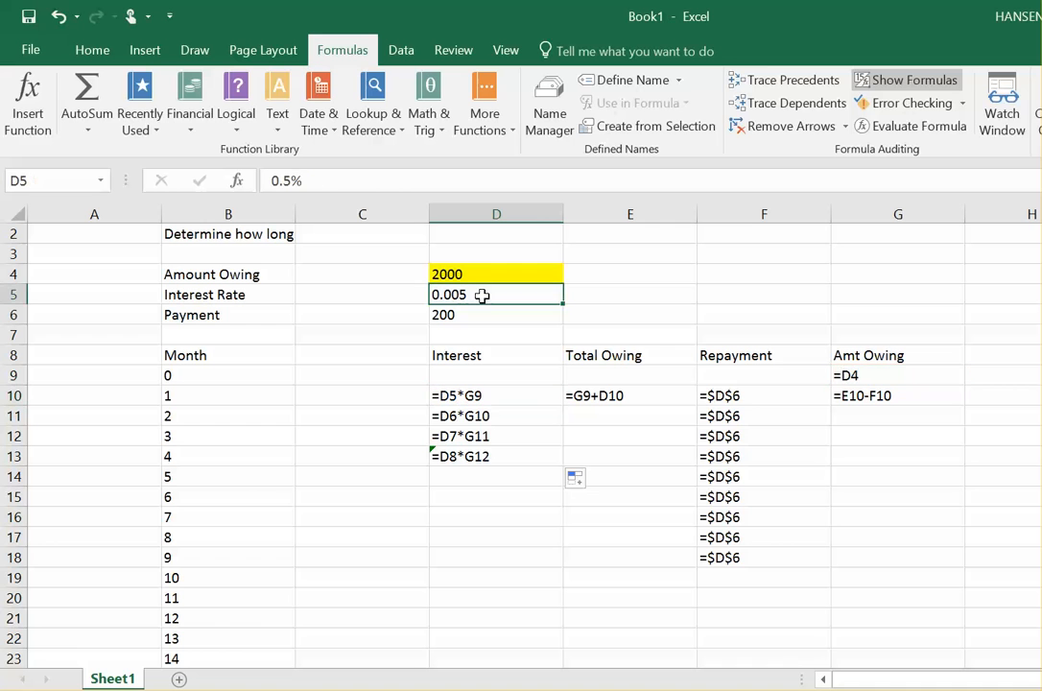
{"action": "double_click", "coordinate": [874, 375]}
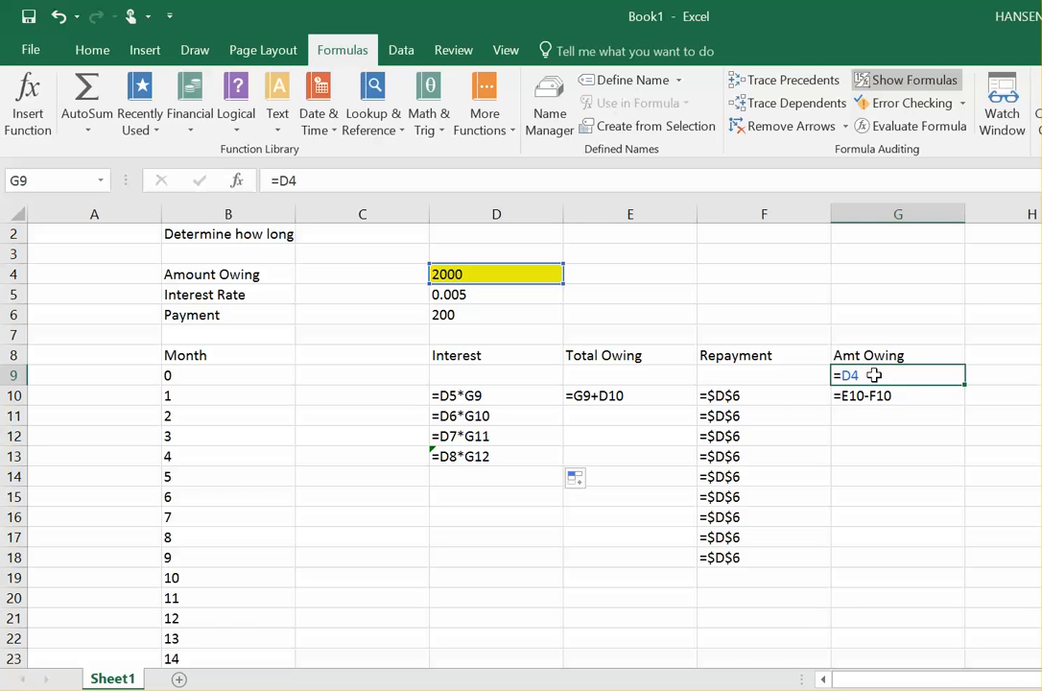
{"action": "double_click", "coordinate": [503, 418]}
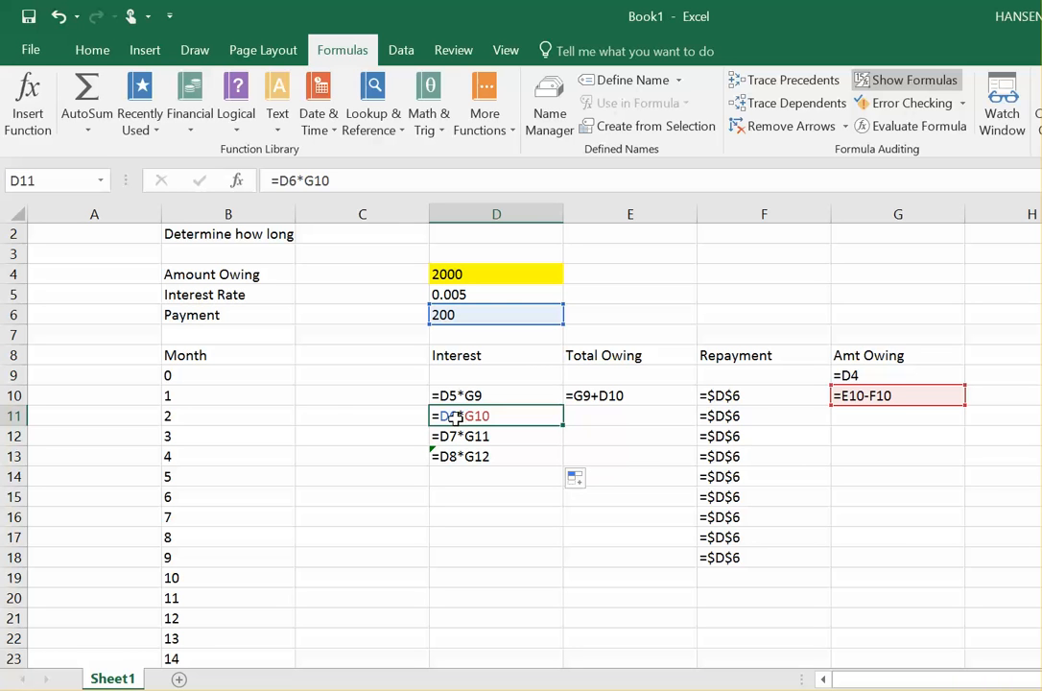
{"action": "left_click", "coordinate": [294, 181]}
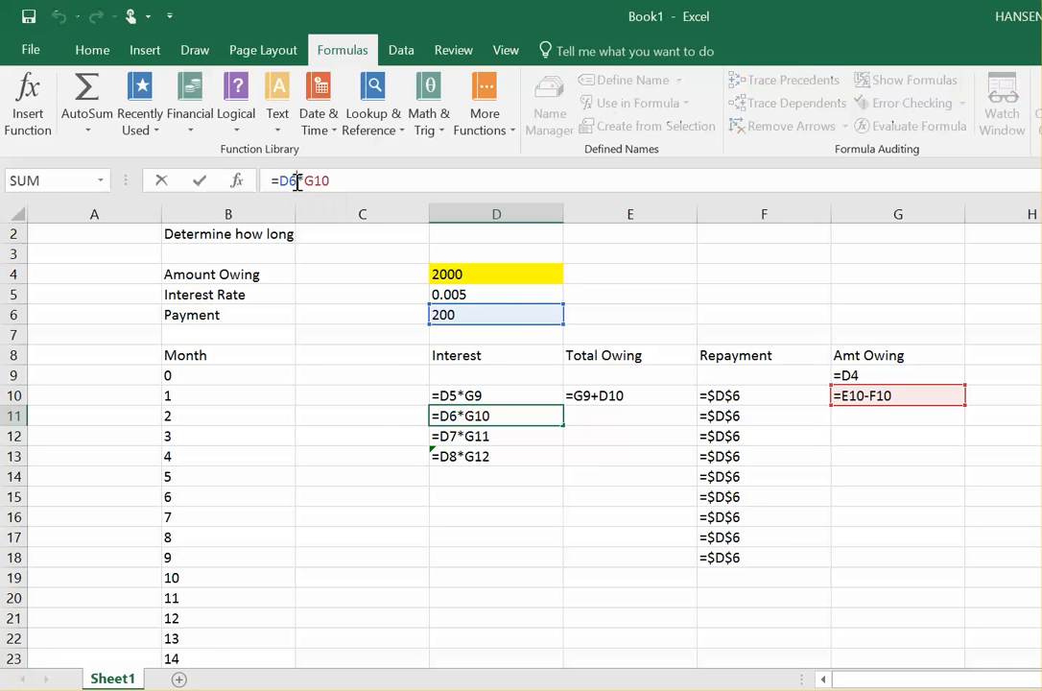
{"action": "key", "text": "BackSpace"}
{"action": "type", "text": "5"}
{"action": "key", "text": "Return"}
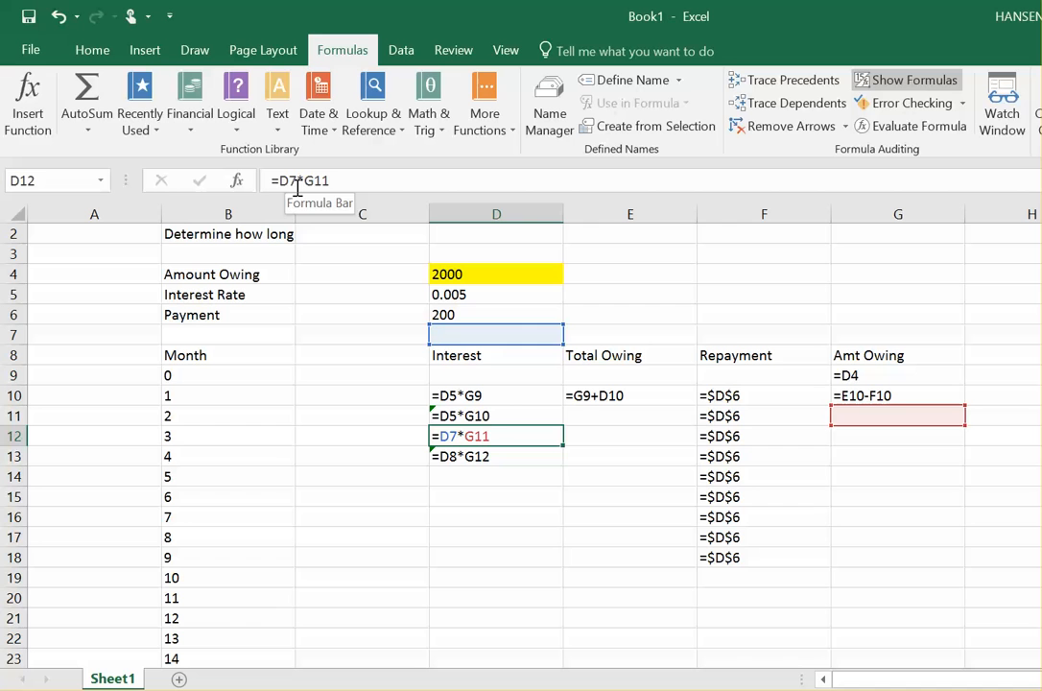
Step: Switch back to showing values and fill the Total Owing formula from E10 down to E11
{"action": "left_click", "coordinate": [485, 417]}
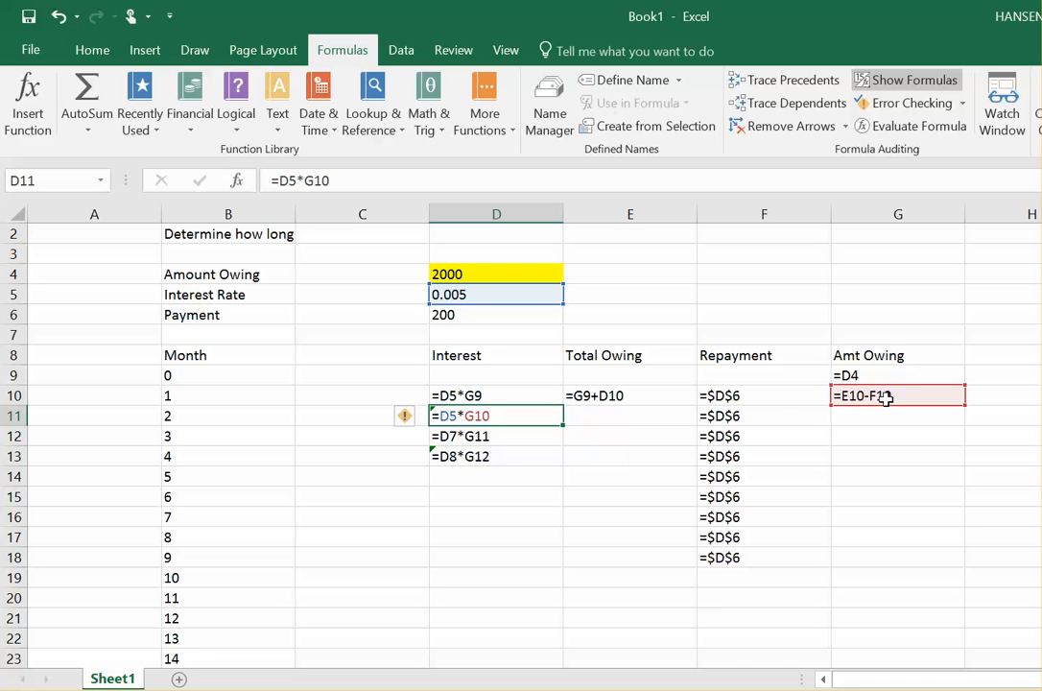
{"action": "left_click", "coordinate": [912, 81]}
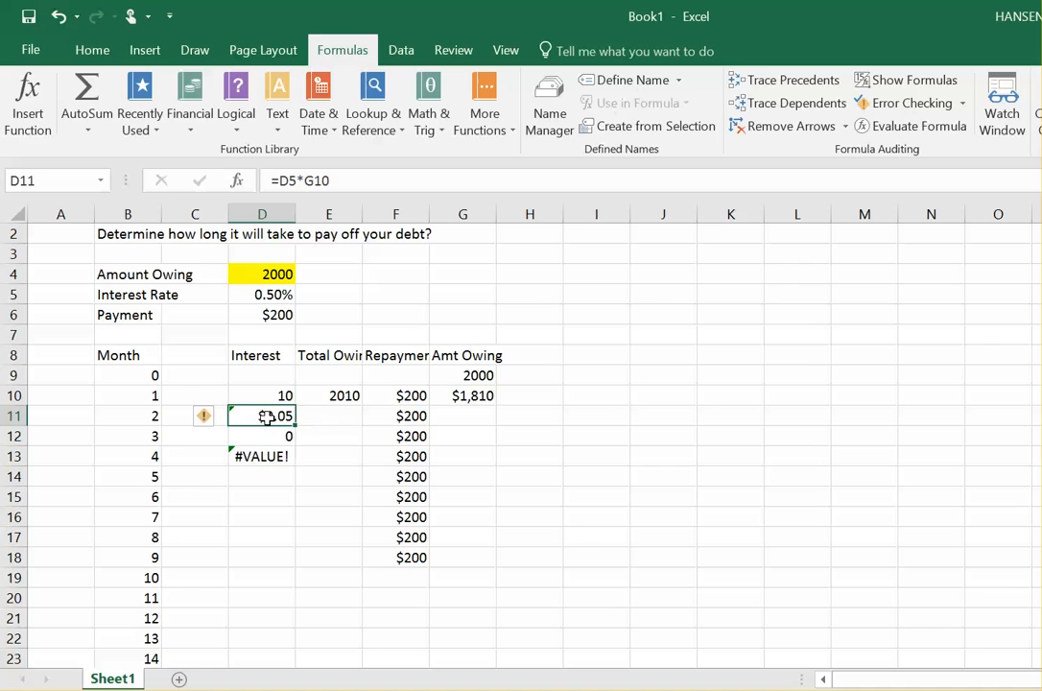
{"action": "left_click", "coordinate": [345, 400]}
{"action": "left_click_drag", "start_coordinate": [361, 407], "coordinate": [362, 423]}
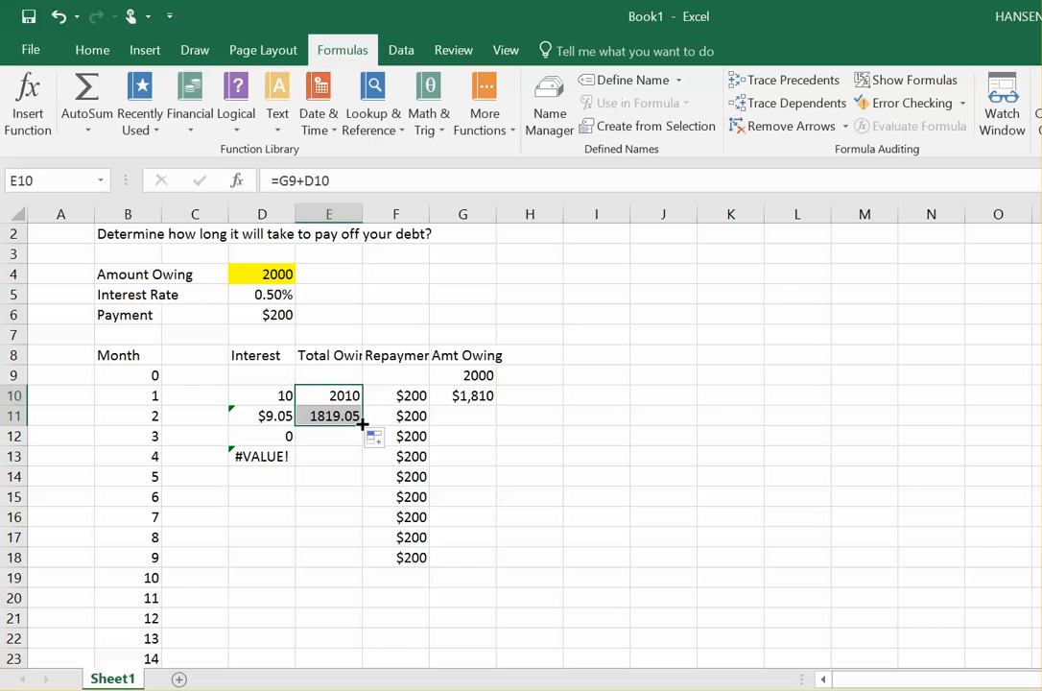
Step: Fill the Amt Owing formula from G10 down to G11
{"action": "left_click", "coordinate": [455, 395]}
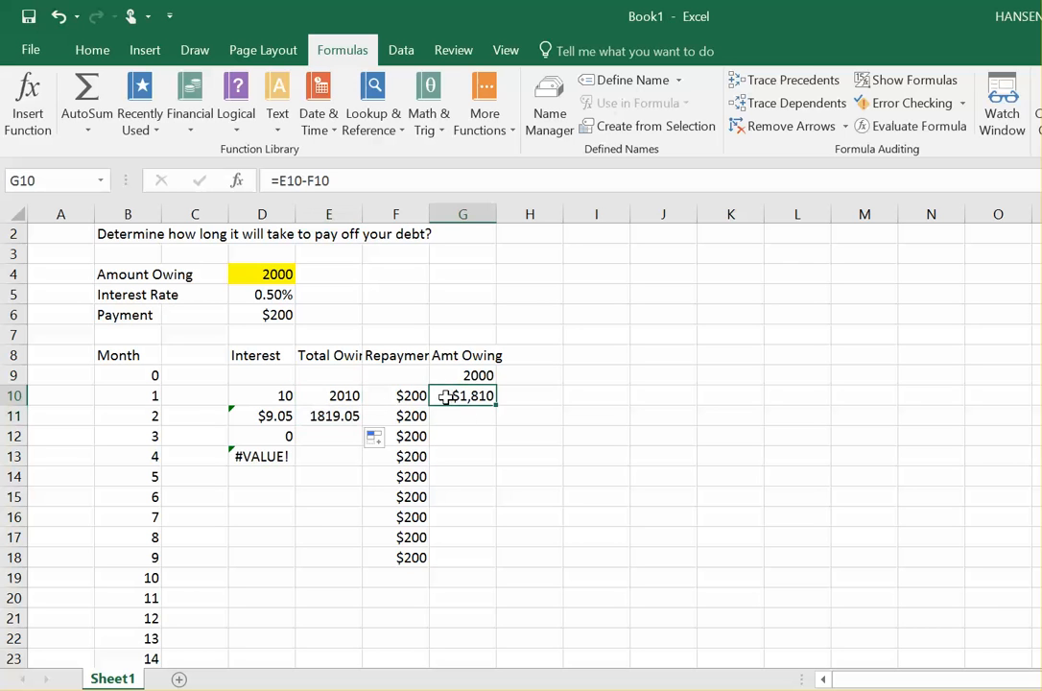
{"action": "left_click", "coordinate": [327, 417]}
{"action": "left_click", "coordinate": [405, 419]}
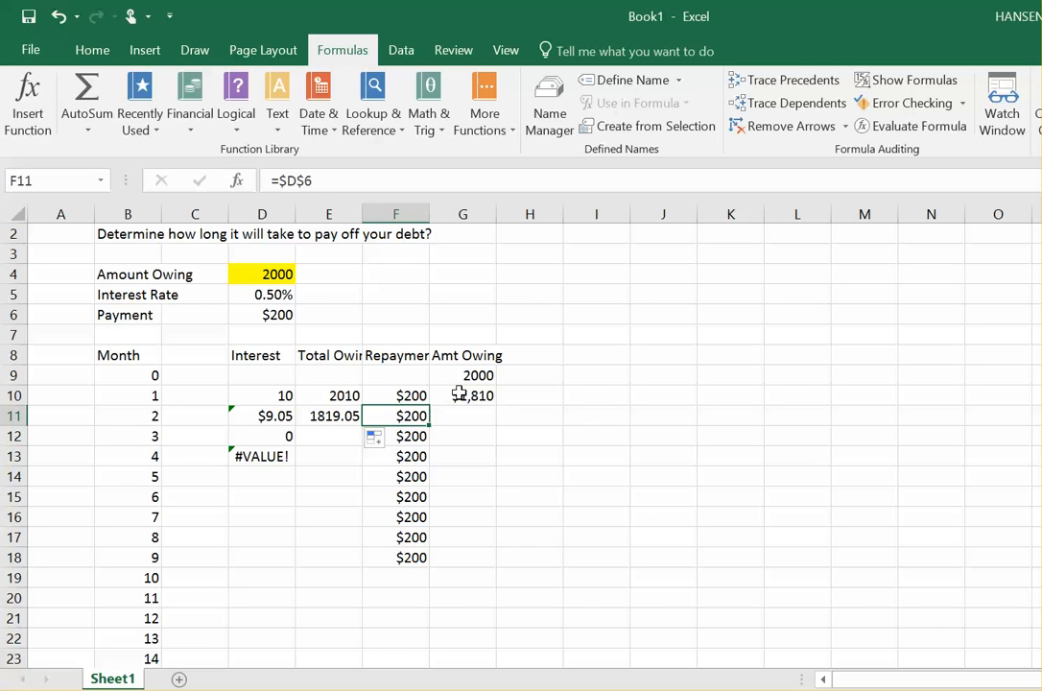
{"action": "left_click", "coordinate": [458, 394]}
{"action": "left_click_drag", "start_coordinate": [496, 408], "coordinate": [497, 427]}
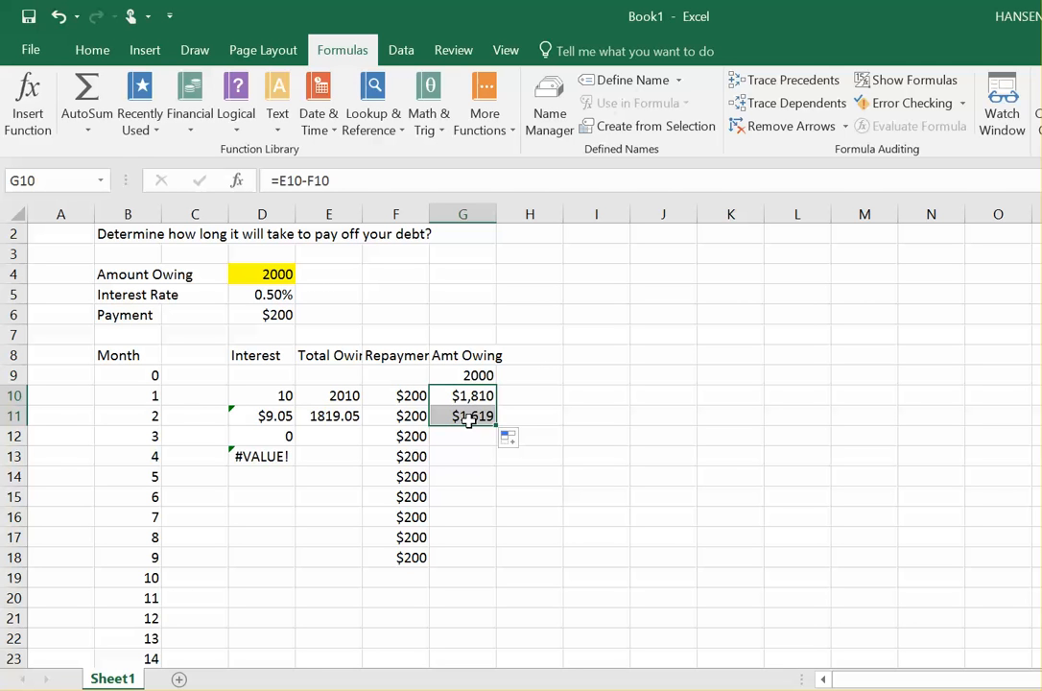
Step: Show formulas and make the interest rate reference in D10 absolute, giving =$D$5*G9
{"action": "left_click", "coordinate": [277, 418]}
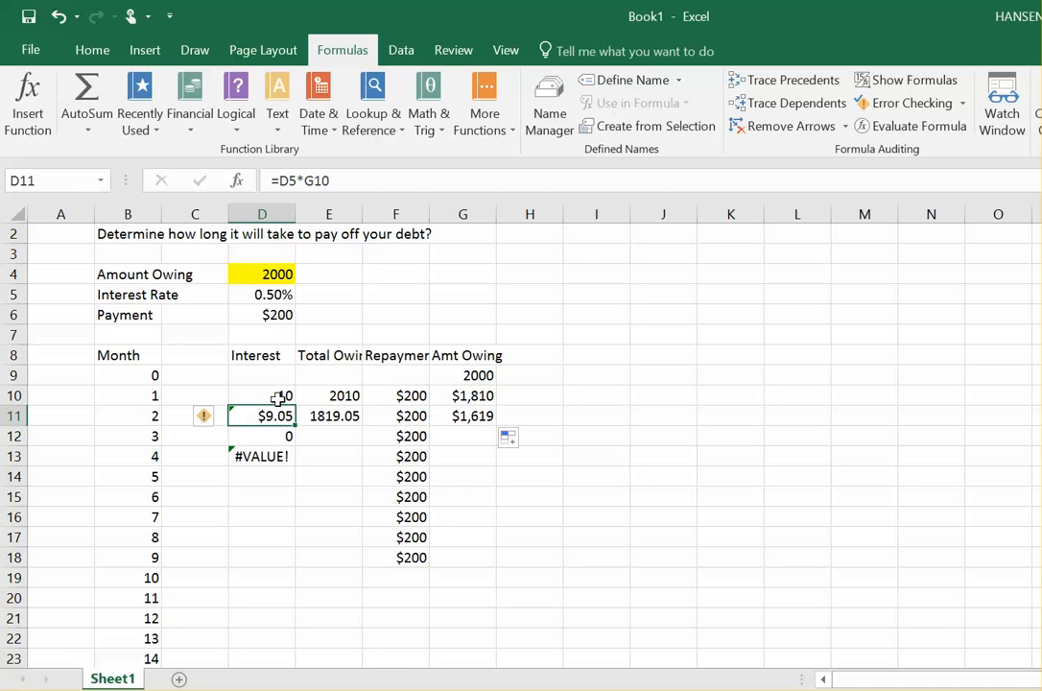
{"action": "left_click", "coordinate": [277, 398]}
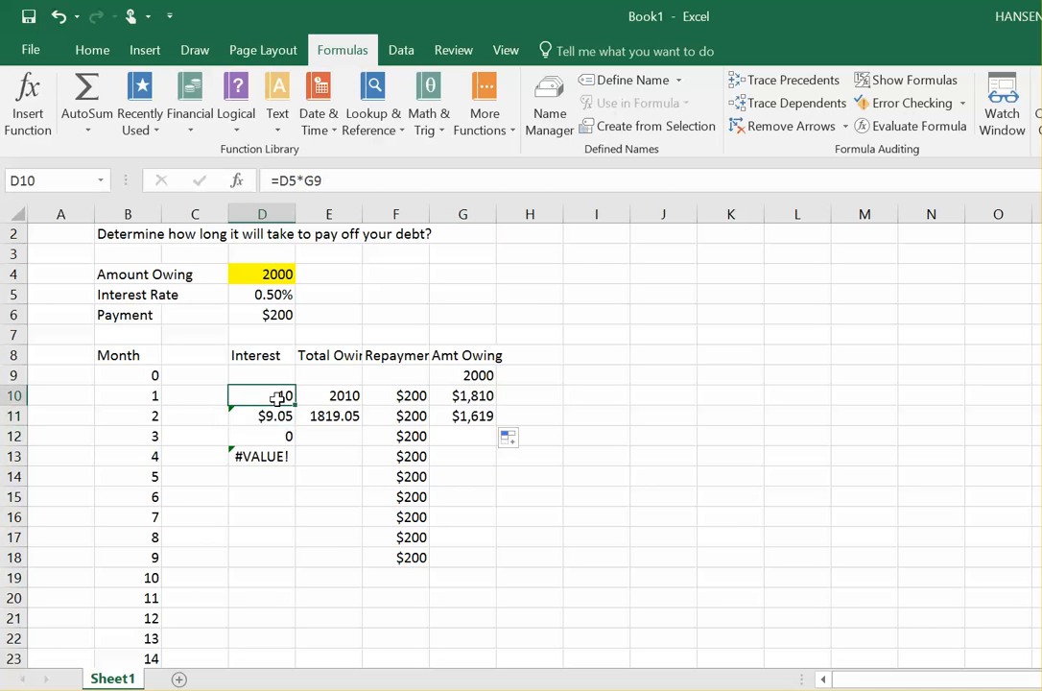
{"action": "left_click", "coordinate": [915, 84]}
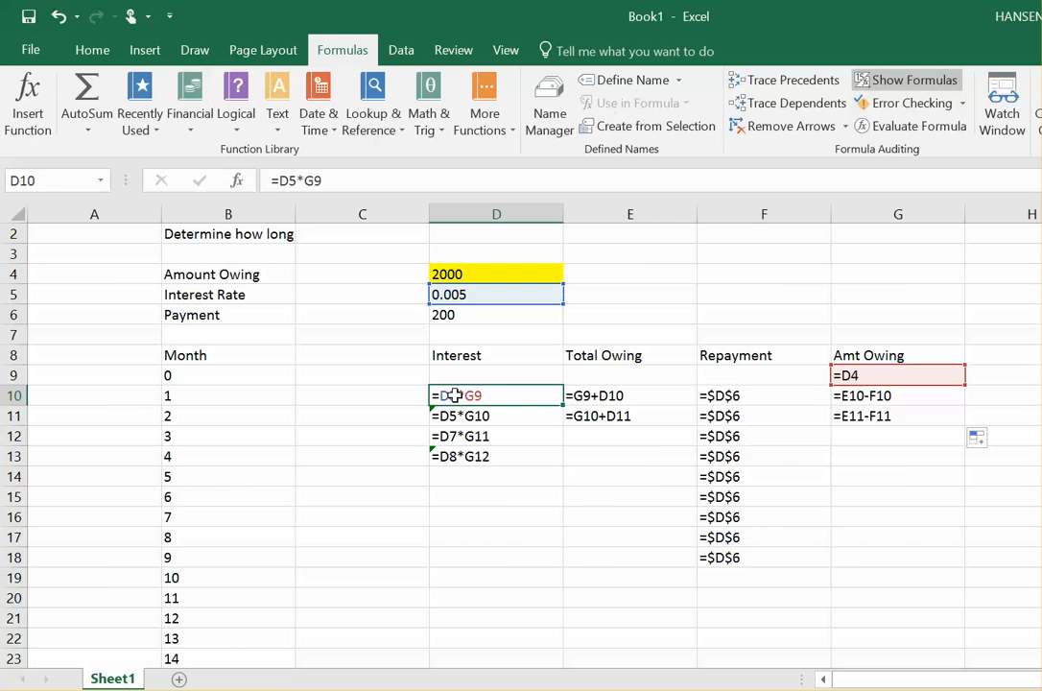
{"action": "left_click", "coordinate": [282, 181]}
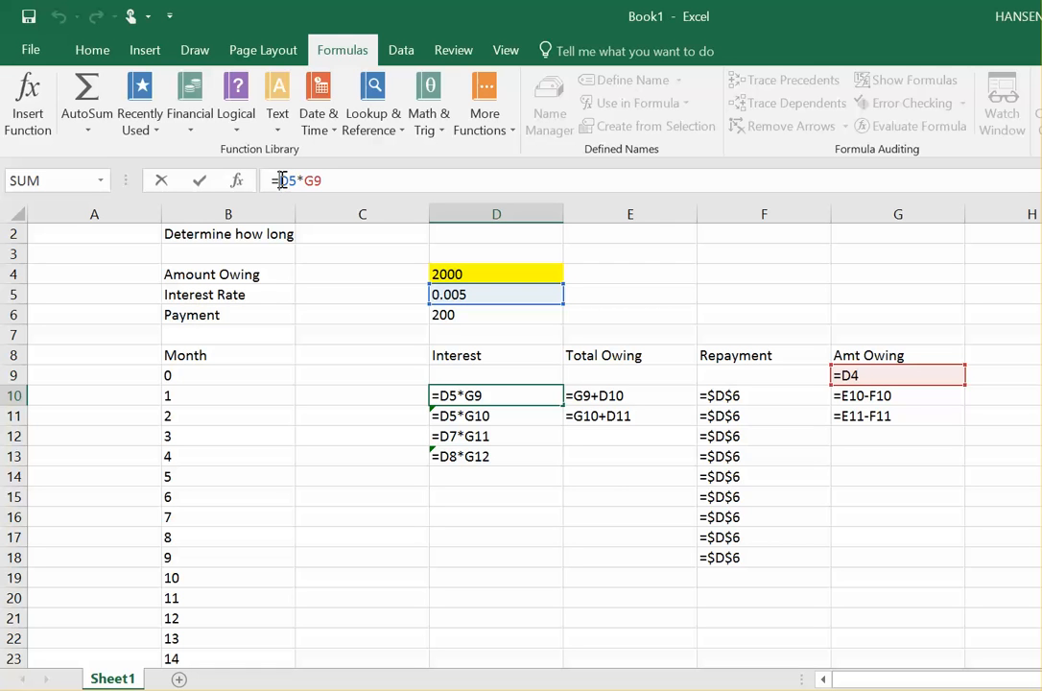
{"action": "type", "text": "$"}
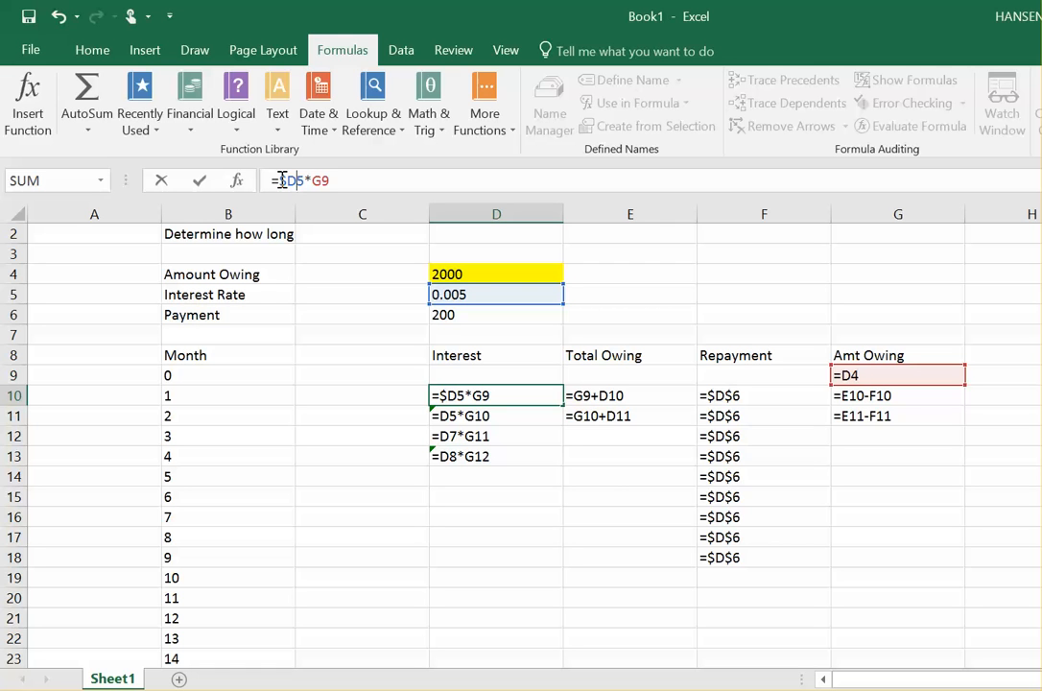
{"action": "key", "text": "Right"}
{"action": "type", "text": "$"}
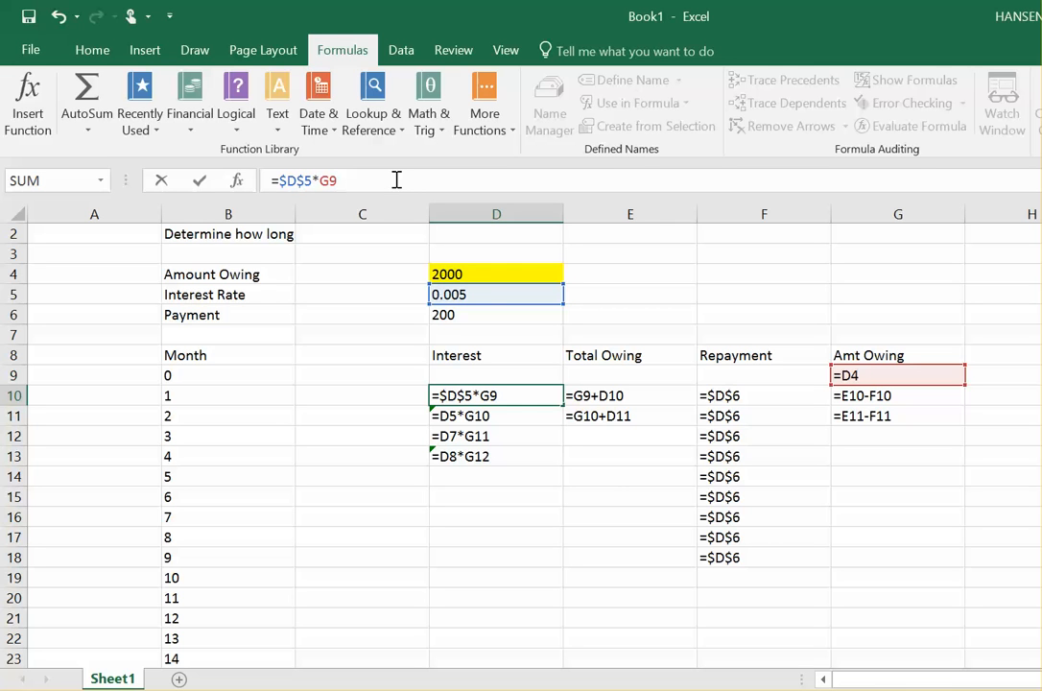
{"action": "key", "text": "Return"}
Step: Fill the absolute interest formula from D10 down through D18 and switch back to showing values
{"action": "left_click", "coordinate": [540, 398]}
{"action": "left_click_drag", "start_coordinate": [562, 429], "coordinate": [549, 570]}
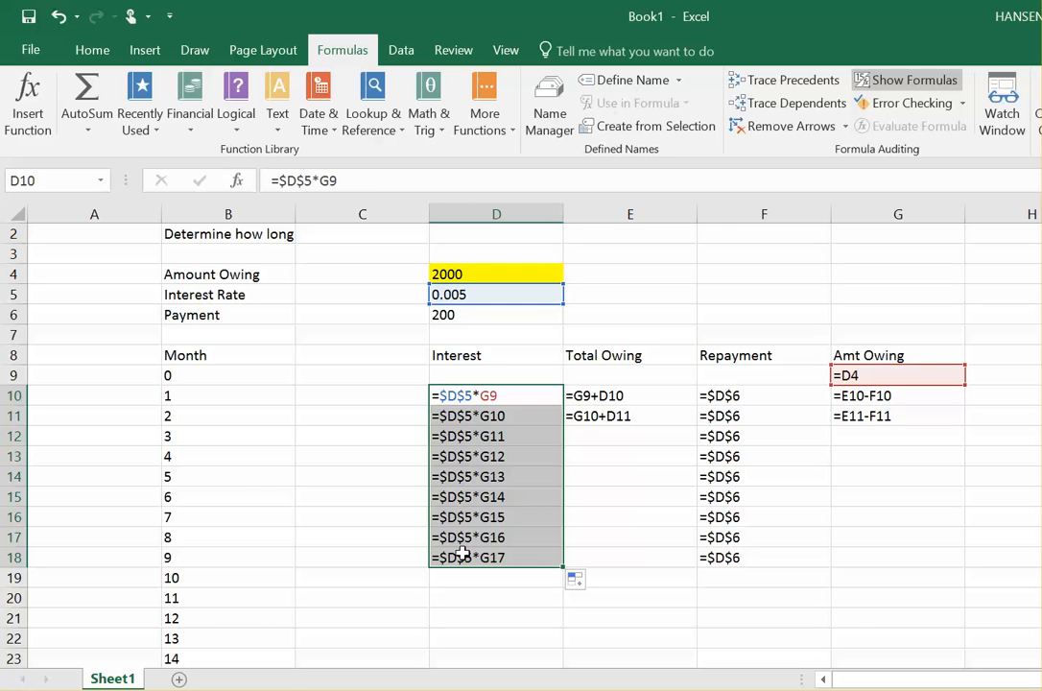
{"action": "left_click", "coordinate": [501, 418]}
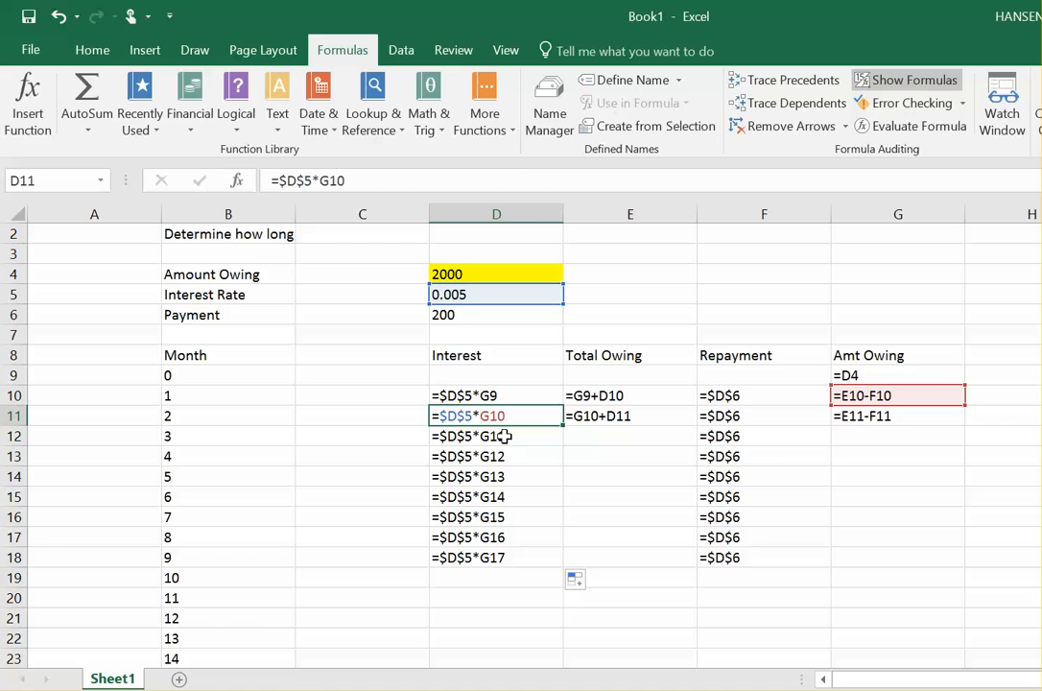
{"action": "left_click", "coordinate": [504, 436]}
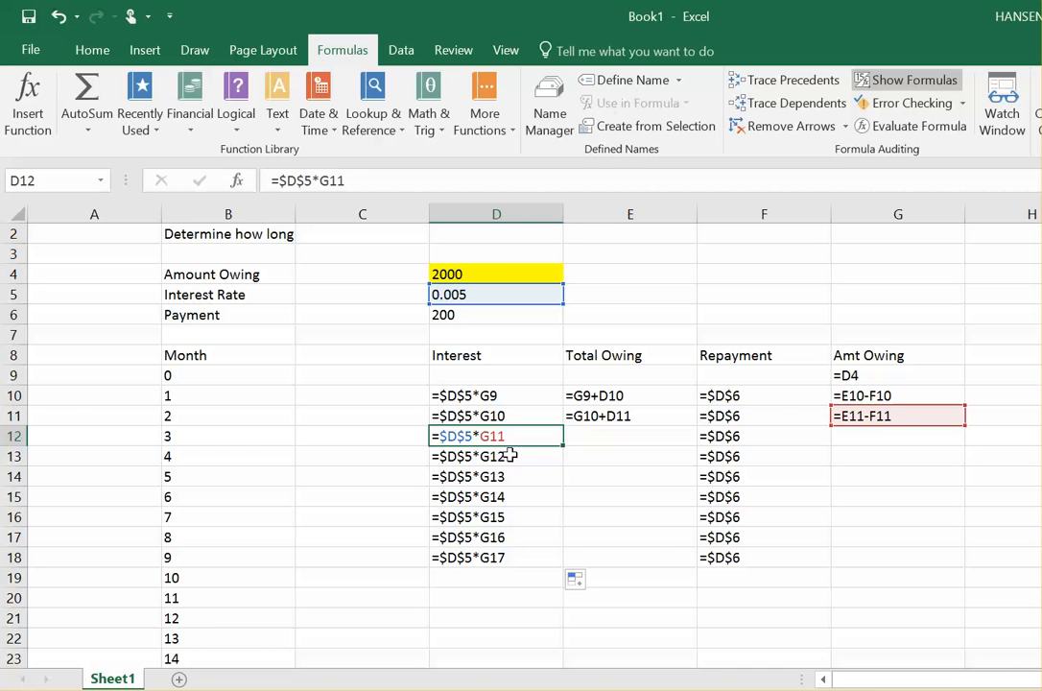
{"action": "left_click", "coordinate": [887, 81]}
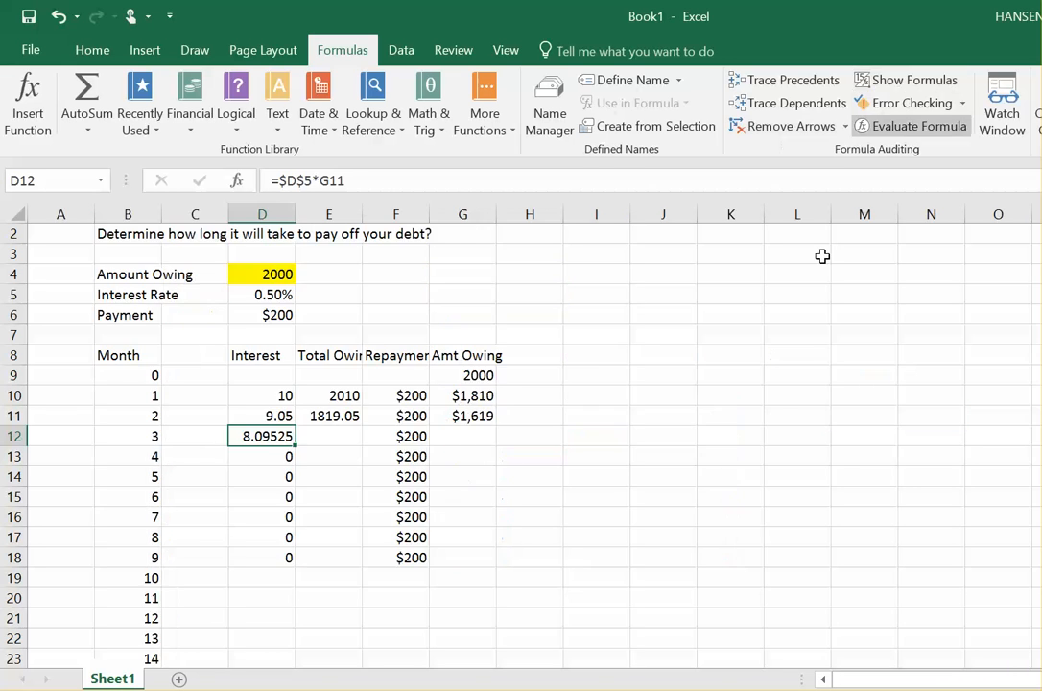
Step: Fill the Total Owing formula from E11 down through E18 and the Amt Owing formula from G11 through G17
{"action": "left_click", "coordinate": [320, 419]}
{"action": "left_click_drag", "start_coordinate": [362, 422], "coordinate": [354, 572]}
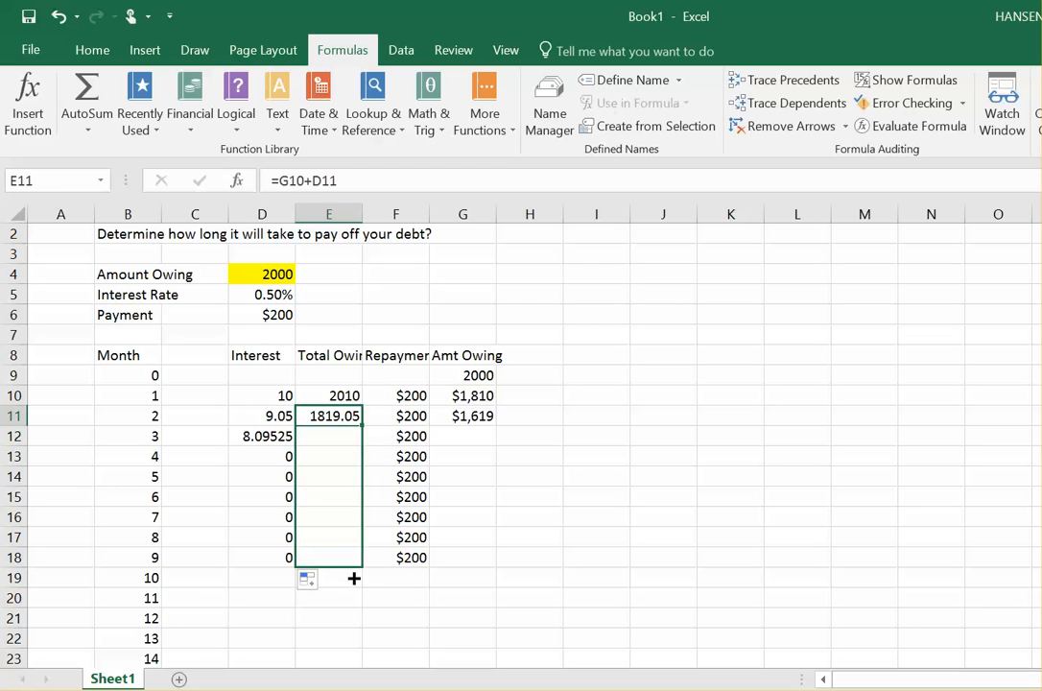
{"action": "left_click", "coordinate": [274, 439]}
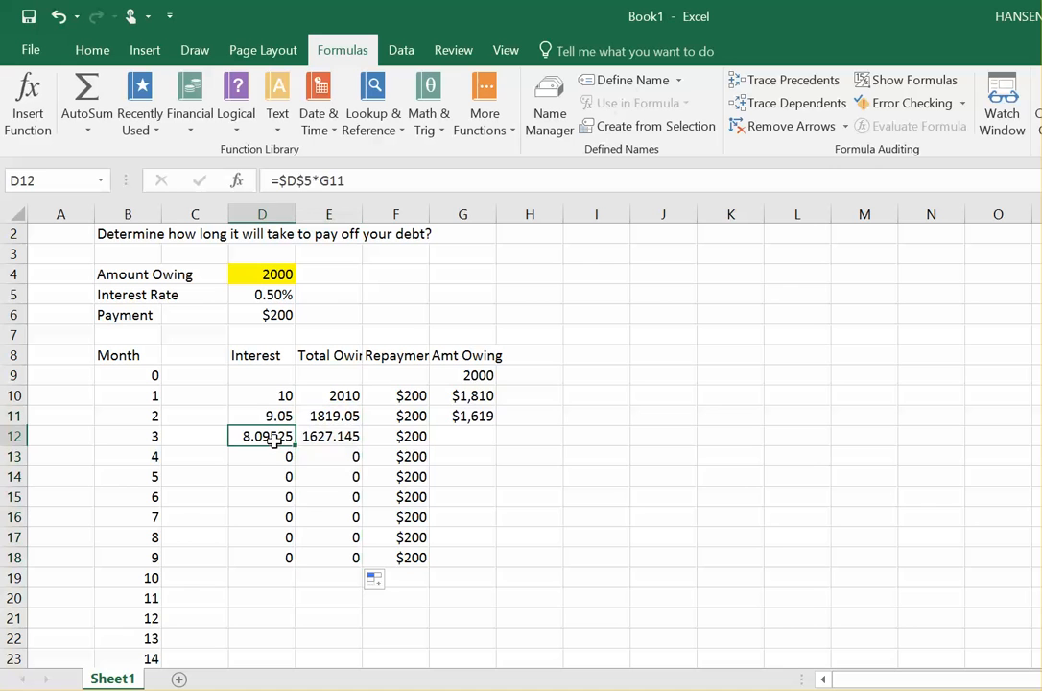
{"action": "left_click", "coordinate": [473, 416]}
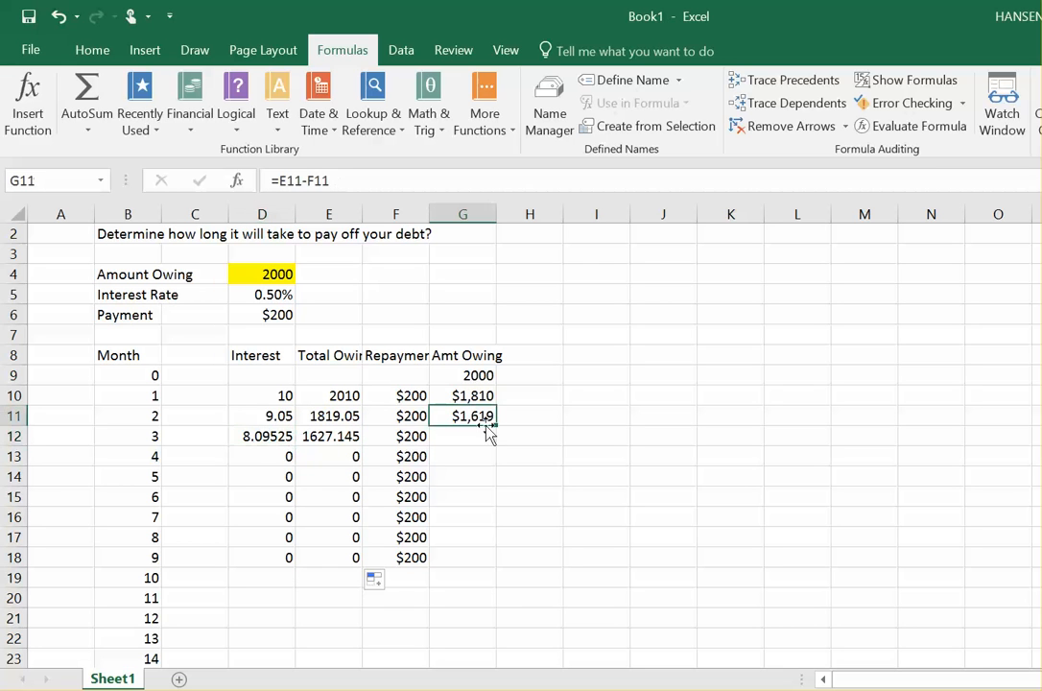
{"action": "left_click_drag", "start_coordinate": [497, 424], "coordinate": [498, 538]}
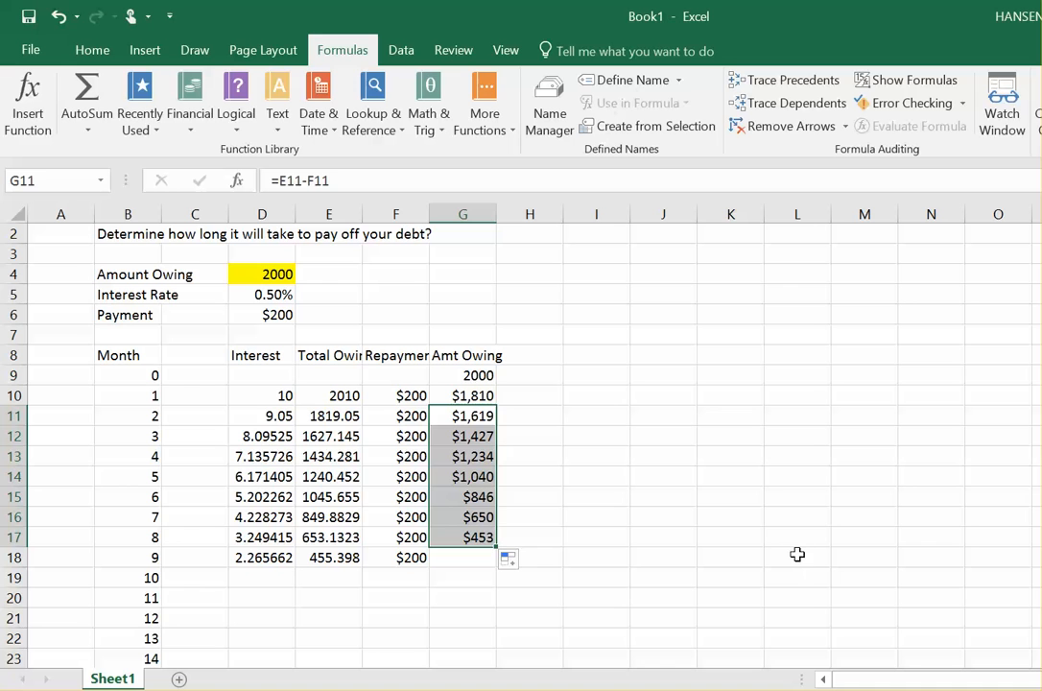
Step: Apply the Accounting number format to the interest cells D10 through D18
{"action": "left_click_drag", "start_coordinate": [247, 395], "coordinate": [252, 564]}
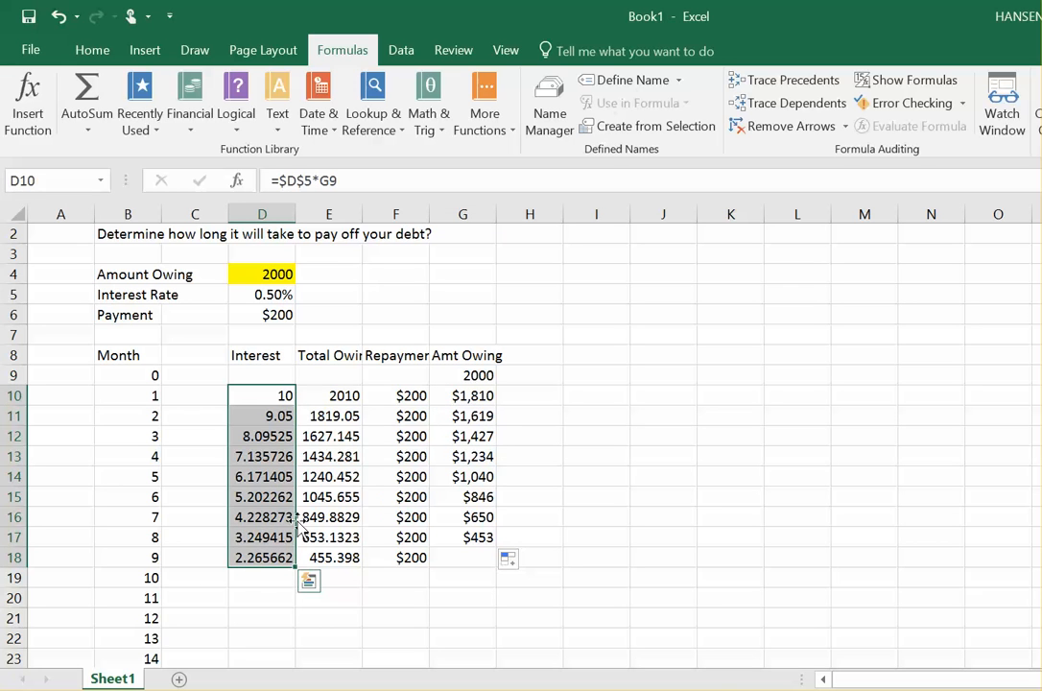
{"action": "left_click", "coordinate": [92, 53]}
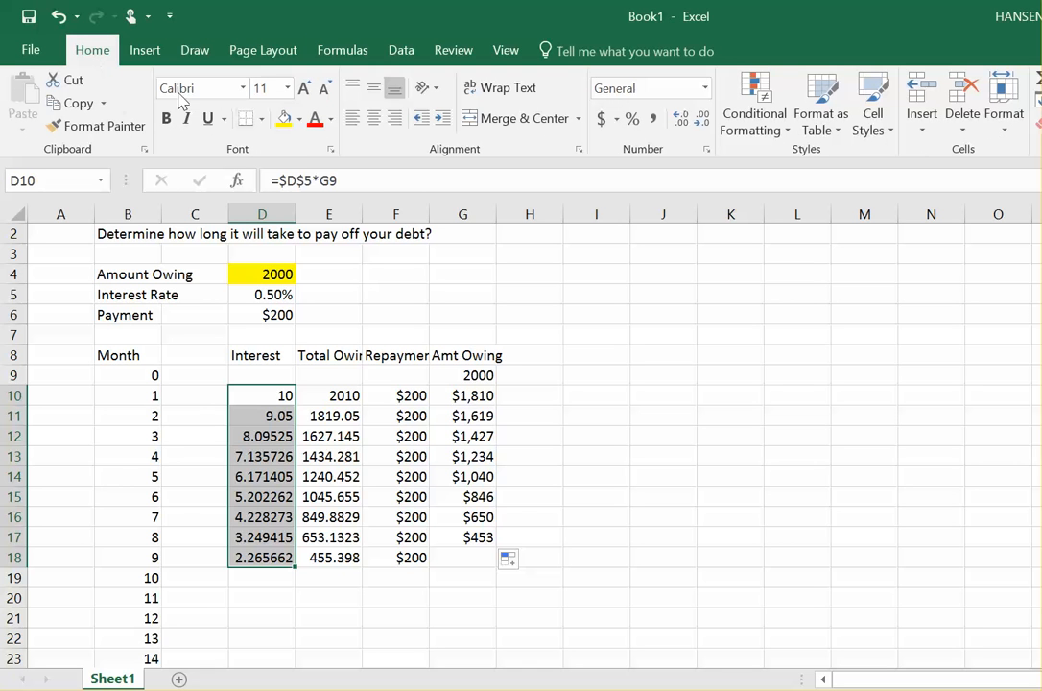
{"action": "left_click", "coordinate": [602, 119]}
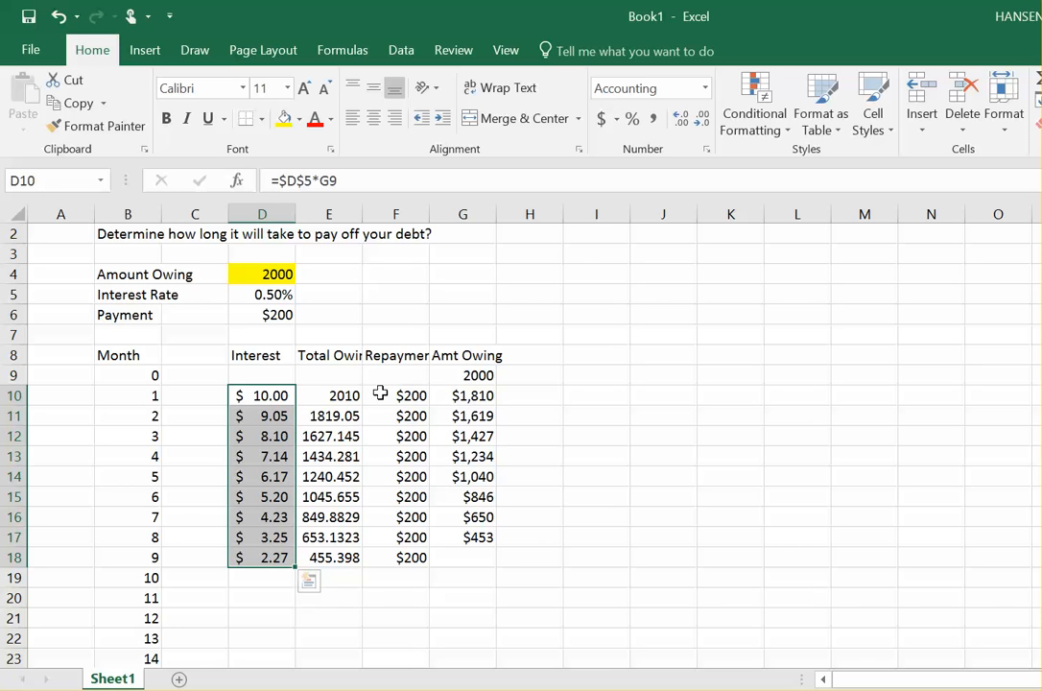
Step: Apply the Accounting number format to Total Owing cells E10:E18 and Amt Owing cells G9:G17
{"action": "left_click_drag", "start_coordinate": [340, 395], "coordinate": [343, 564]}
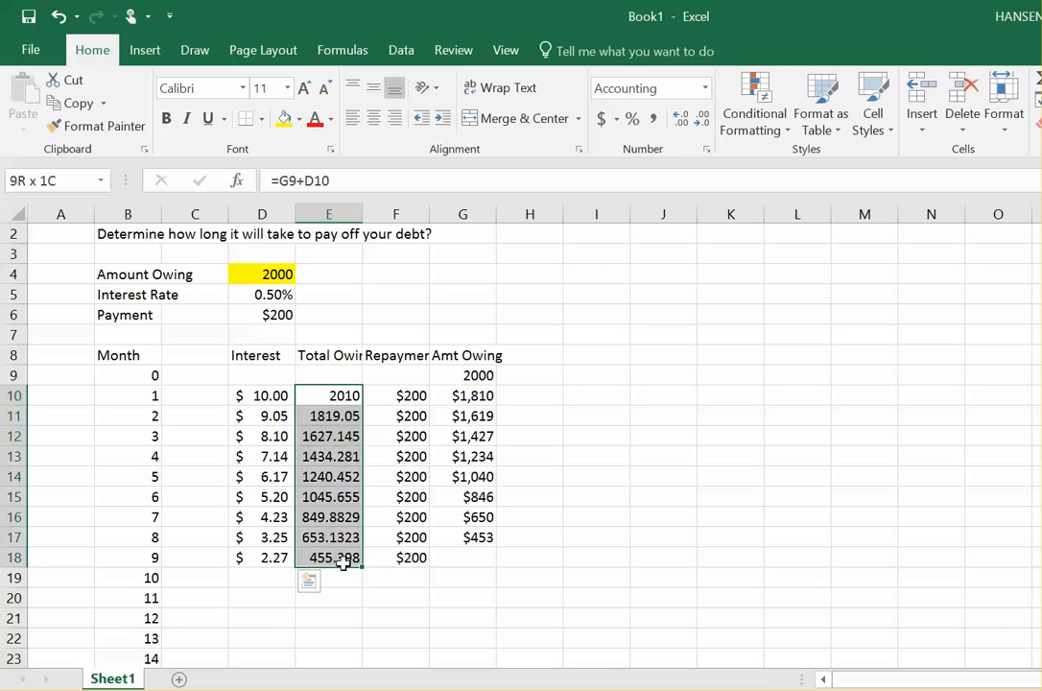
{"action": "left_click", "coordinate": [602, 119]}
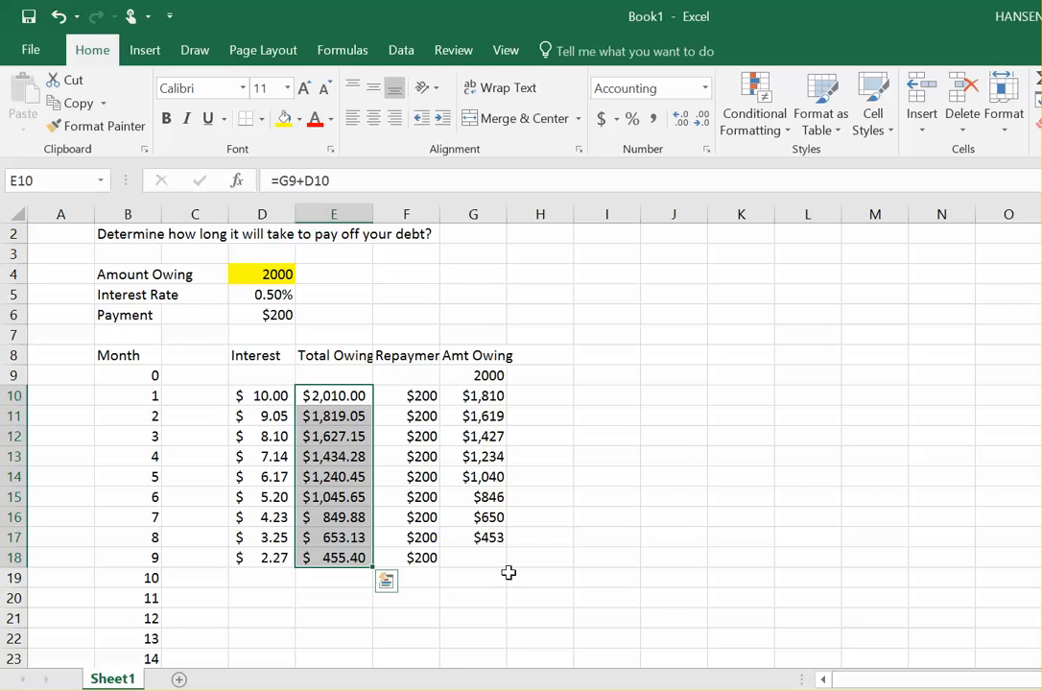
{"action": "left_click_drag", "start_coordinate": [485, 376], "coordinate": [492, 537]}
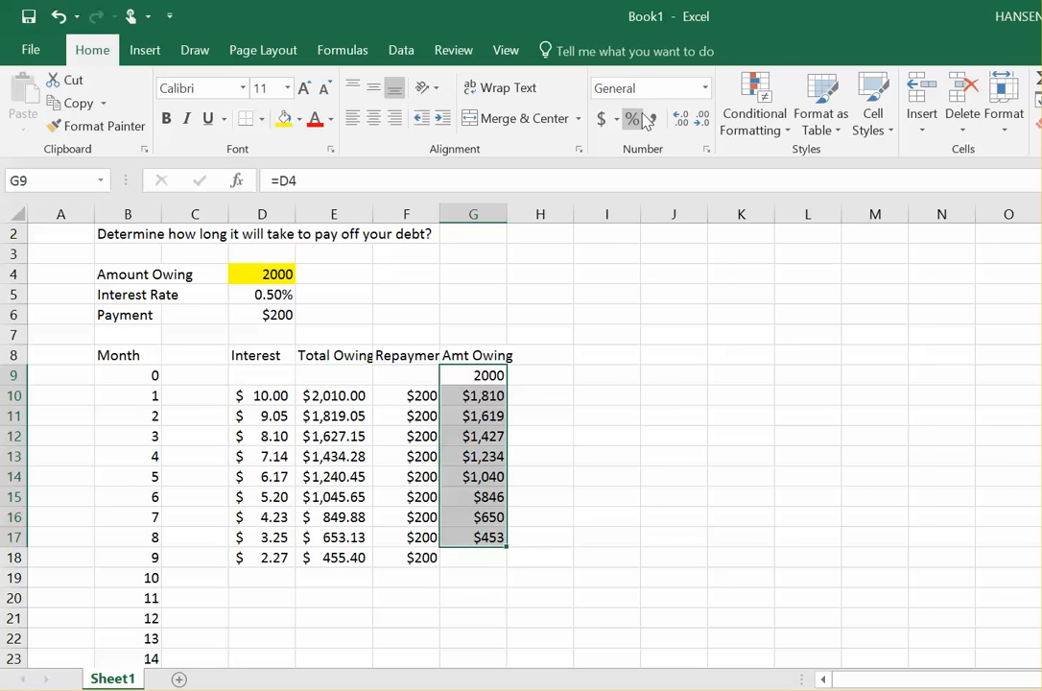
{"action": "left_click", "coordinate": [601, 118]}
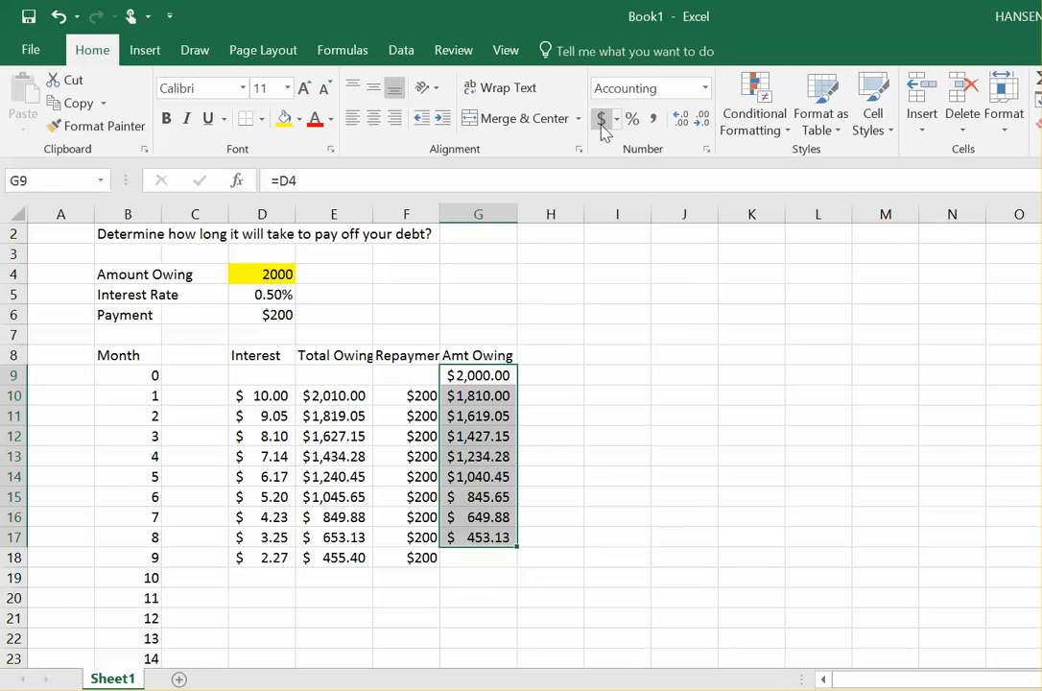
Step: Fill the Amt Owing formula from G17 down to G18
{"action": "left_click", "coordinate": [467, 558]}
{"action": "left_click", "coordinate": [492, 539]}
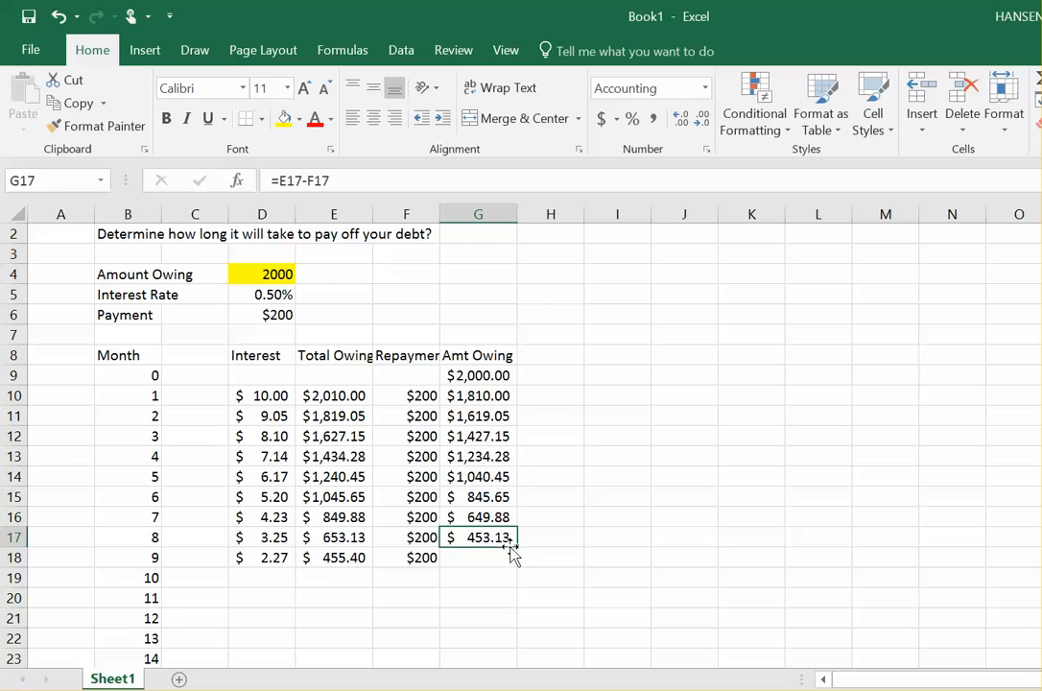
{"action": "left_click_drag", "start_coordinate": [517, 561], "coordinate": [523, 573]}
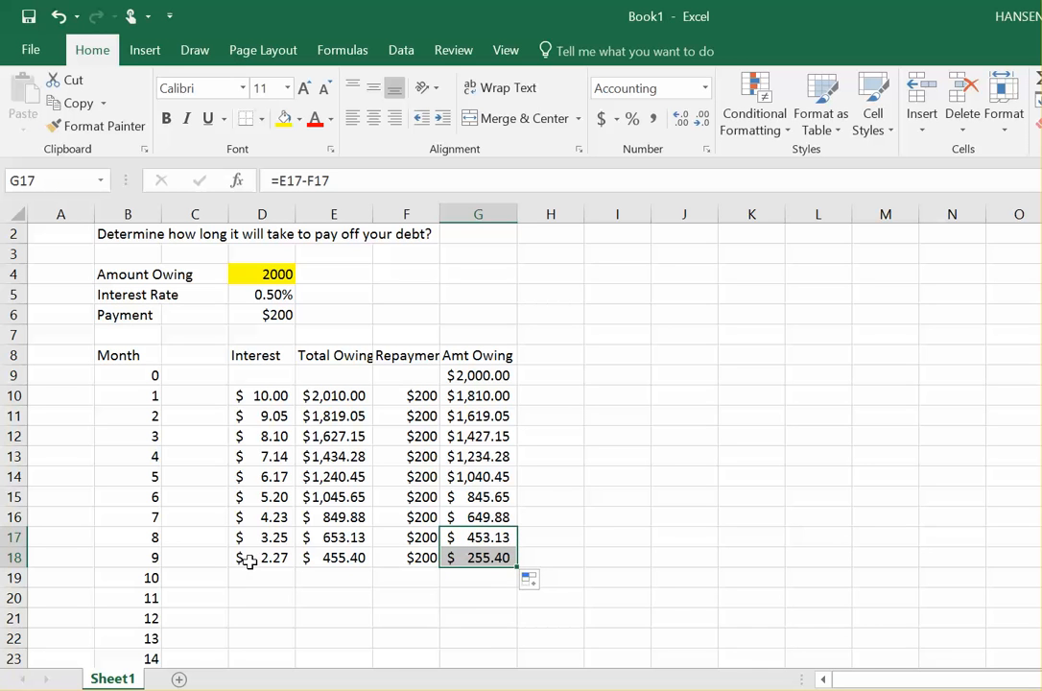
Step: Fill the Interest, Total Owing, Repayment and Amt Owing formulas from row 18 down through row 23 and check the row 20 formulas
{"action": "left_click_drag", "start_coordinate": [250, 562], "coordinate": [512, 605]}
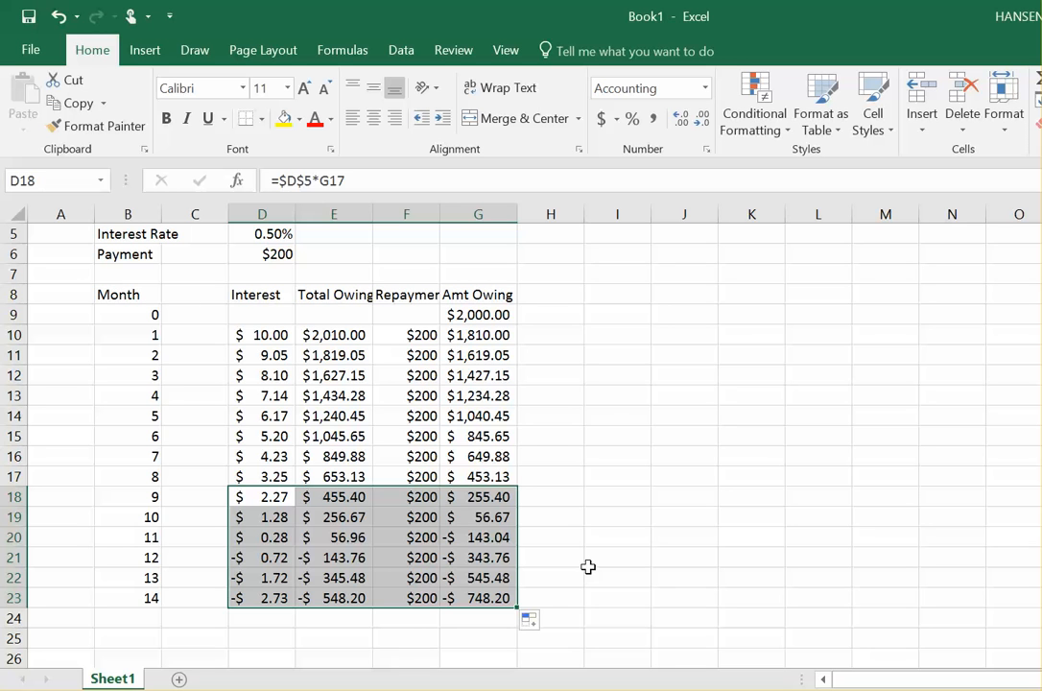
{"action": "left_click", "coordinate": [478, 538]}
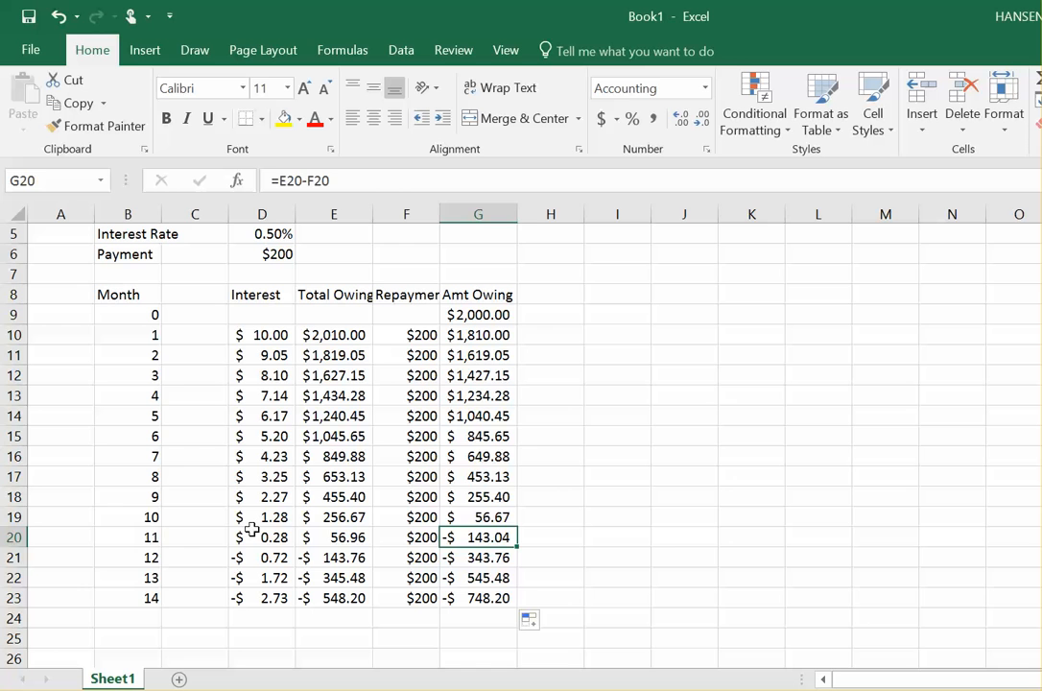
{"action": "left_click", "coordinate": [133, 541]}
{"action": "left_click_drag", "start_coordinate": [133, 541], "coordinate": [272, 538]}
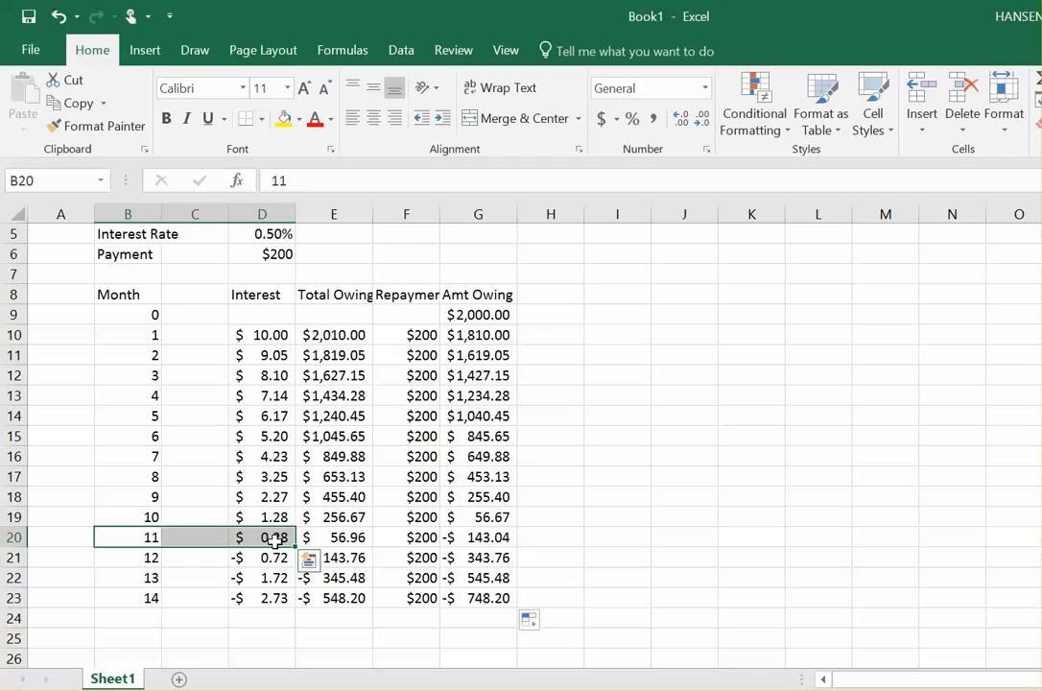
{"action": "left_click", "coordinate": [272, 538]}
{"action": "left_click", "coordinate": [351, 540]}
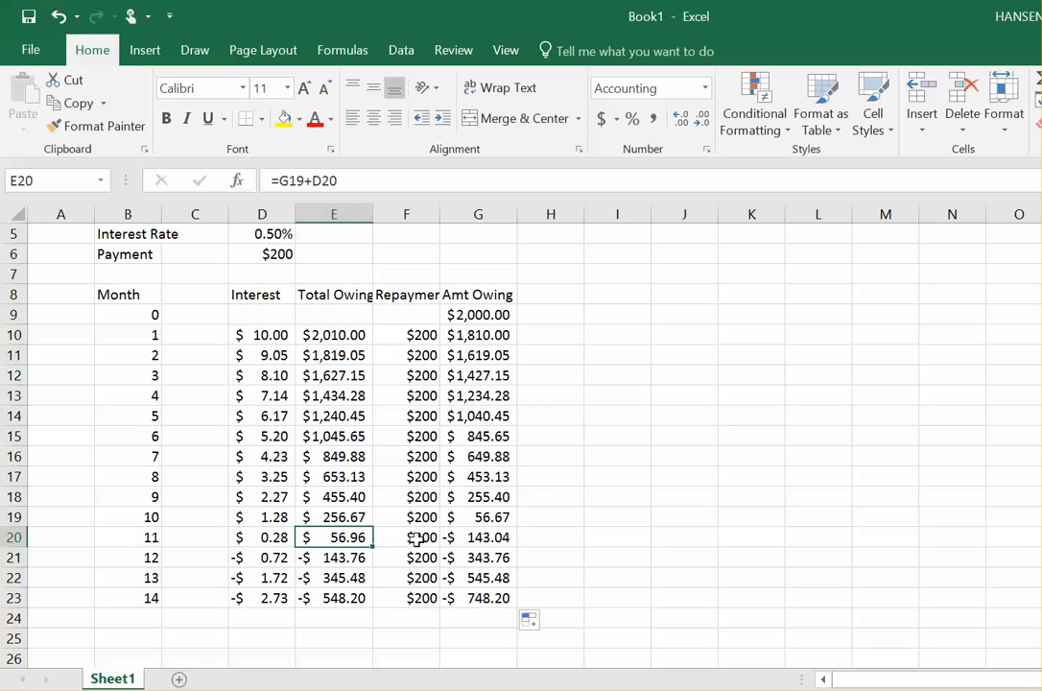
{"action": "left_click", "coordinate": [415, 540]}
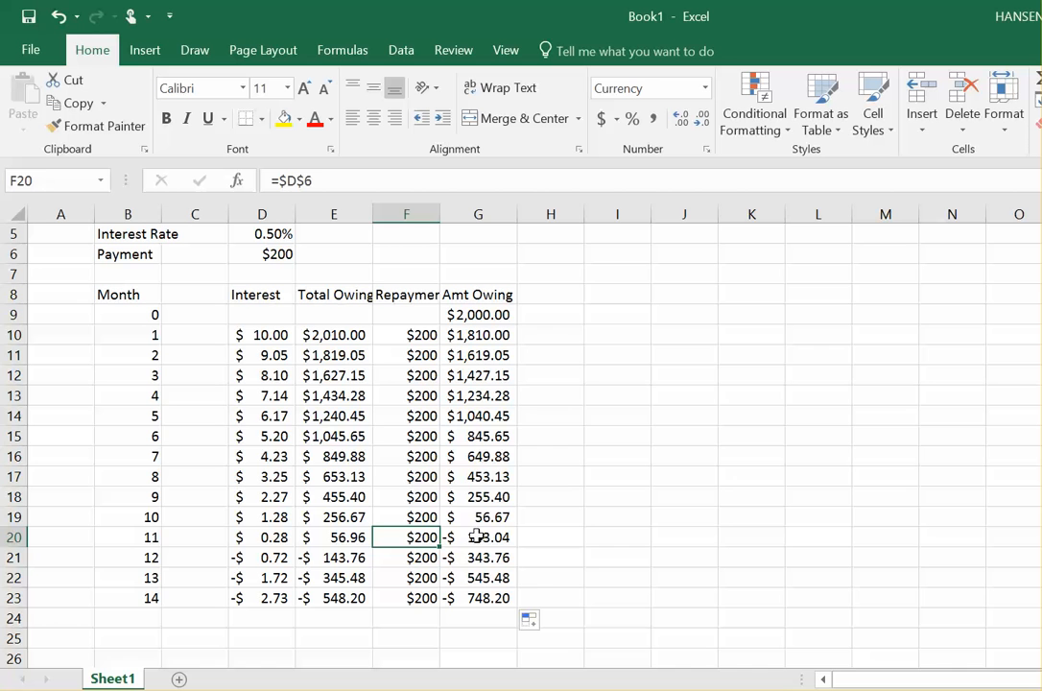
{"action": "left_click", "coordinate": [480, 540]}
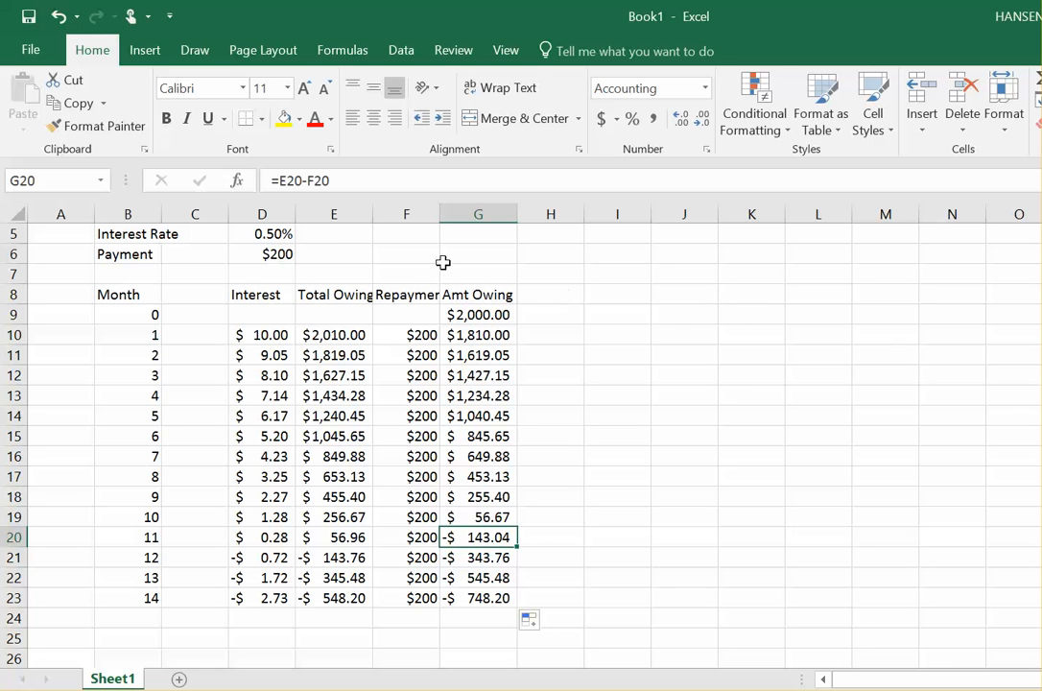
Step: Set the monthly Payment in D6 to 100
{"action": "left_click", "coordinate": [277, 254]}
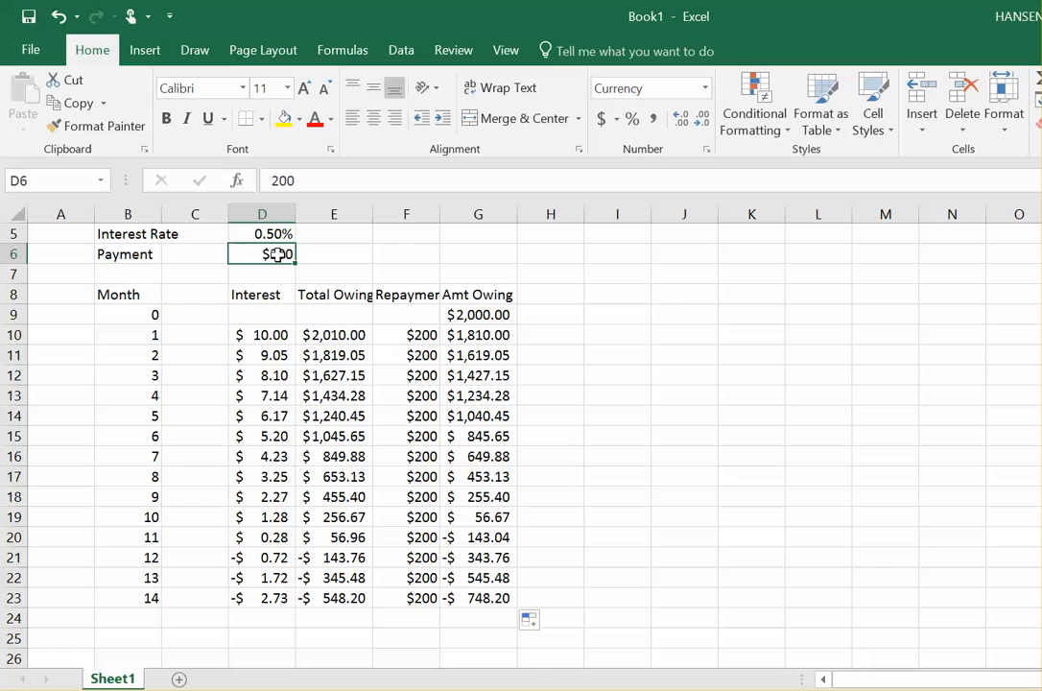
{"action": "type", "text": "10"}
{"action": "key", "text": "Return"}
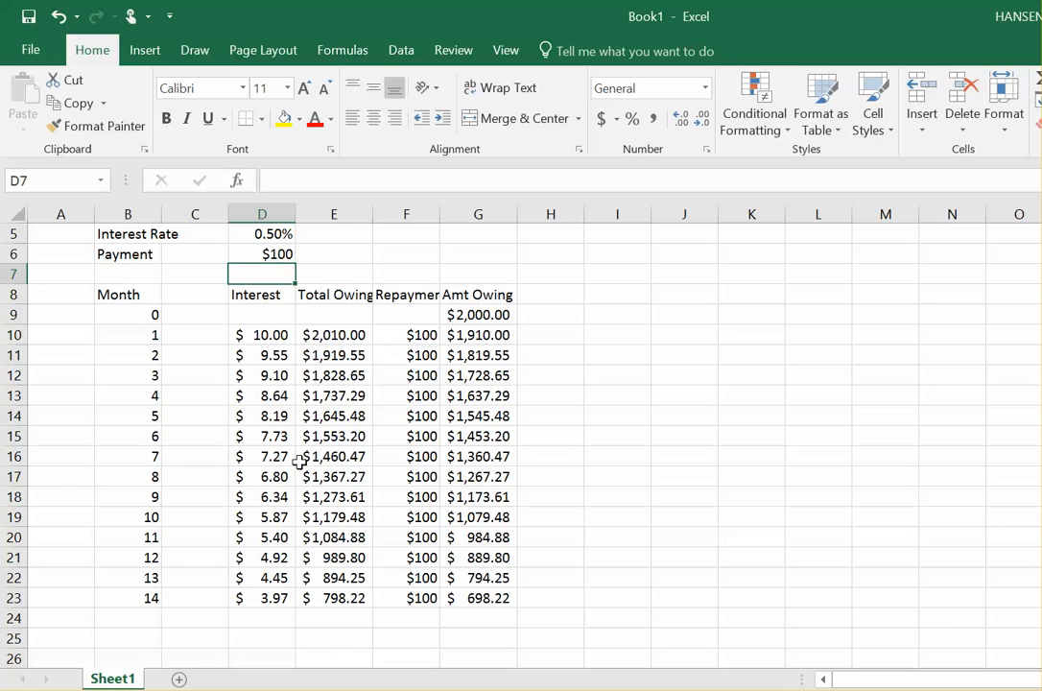
Step: Review the month 14 row and the input cells above the table
{"action": "left_click", "coordinate": [131, 598]}
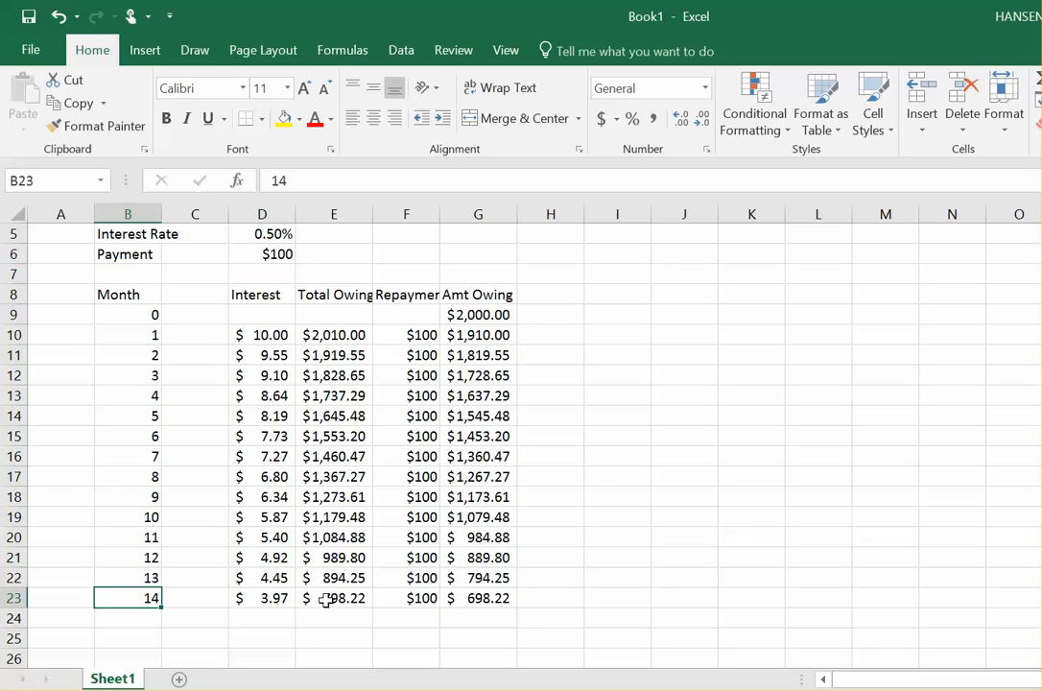
{"action": "left_click", "coordinate": [483, 599]}
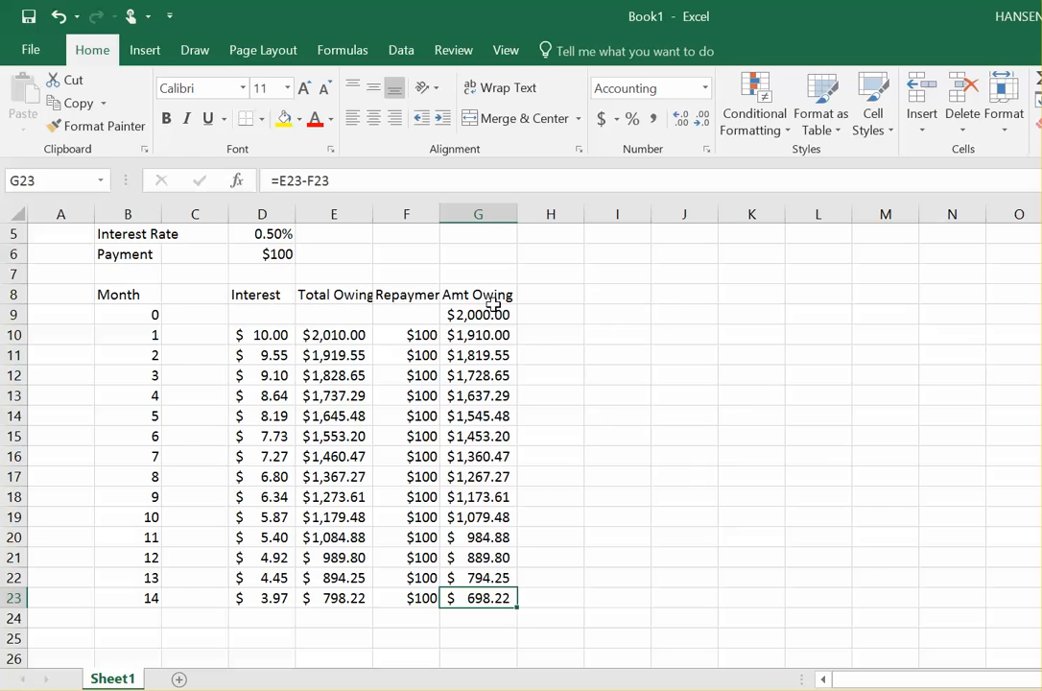
{"action": "left_click", "coordinate": [354, 259]}
{"action": "key", "text": "Up"}
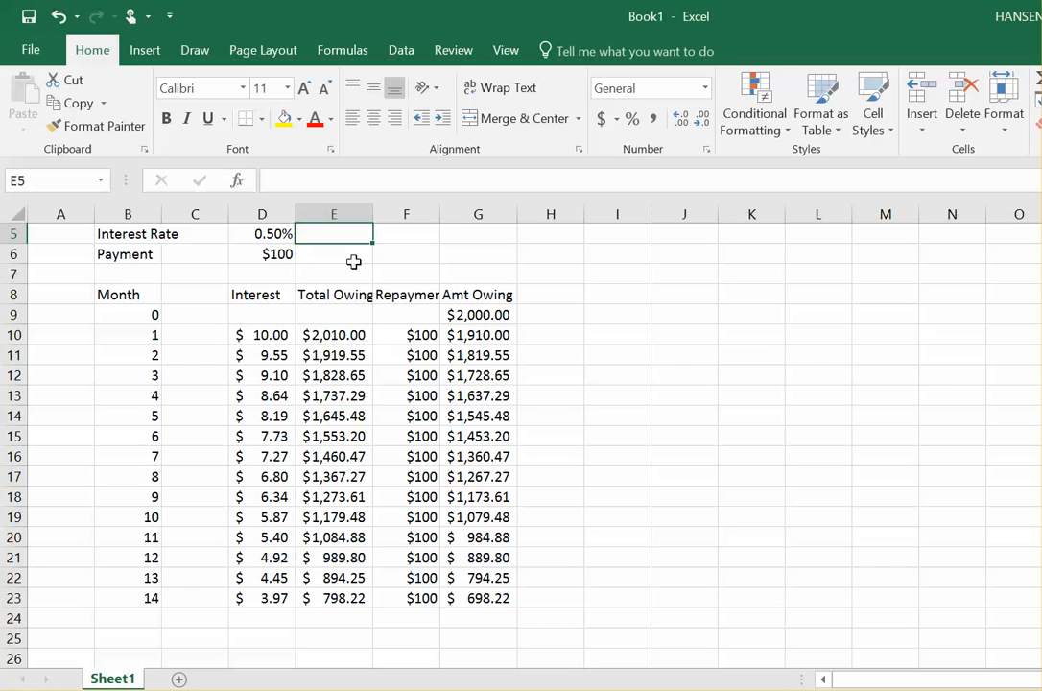
{"action": "key", "text": "Up"}
{"action": "key", "text": "Up"}
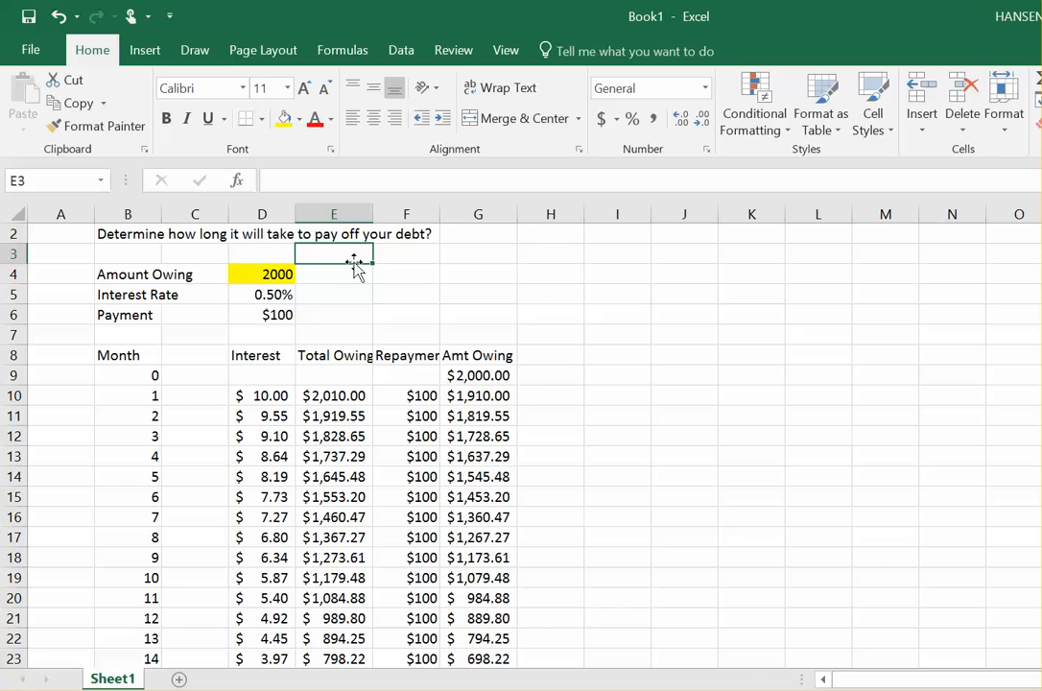
{"action": "key", "text": "Down"}
{"action": "key", "text": "Down"}
Step: Apply All Borders to the table range B8:G24
{"action": "left_click_drag", "start_coordinate": [123, 352], "coordinate": [479, 642]}
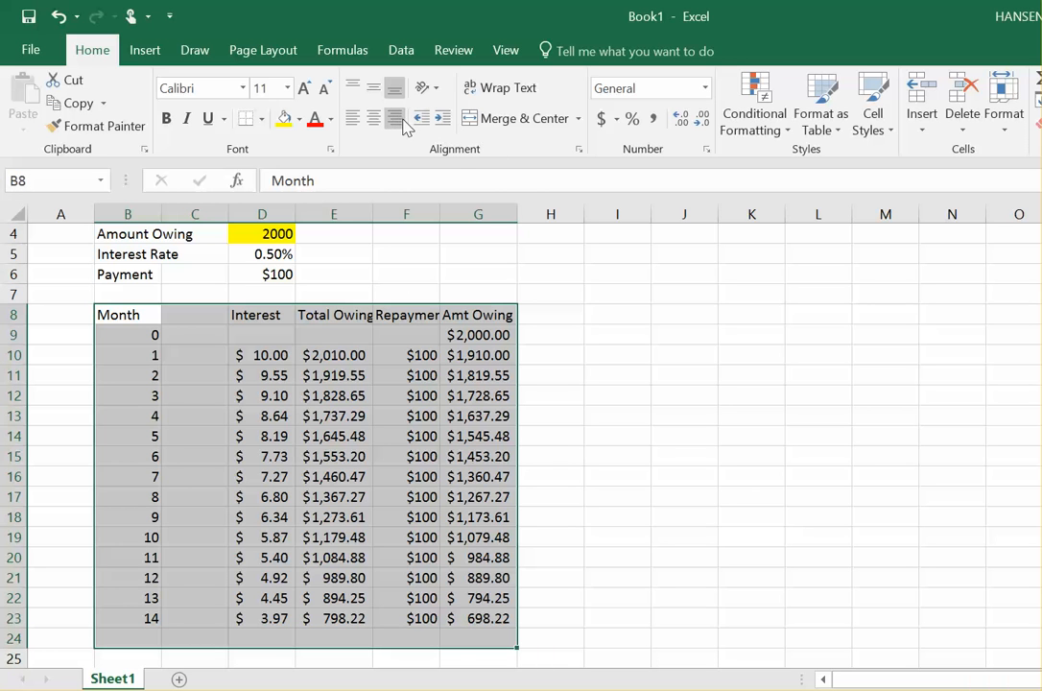
{"action": "left_click", "coordinate": [262, 118]}
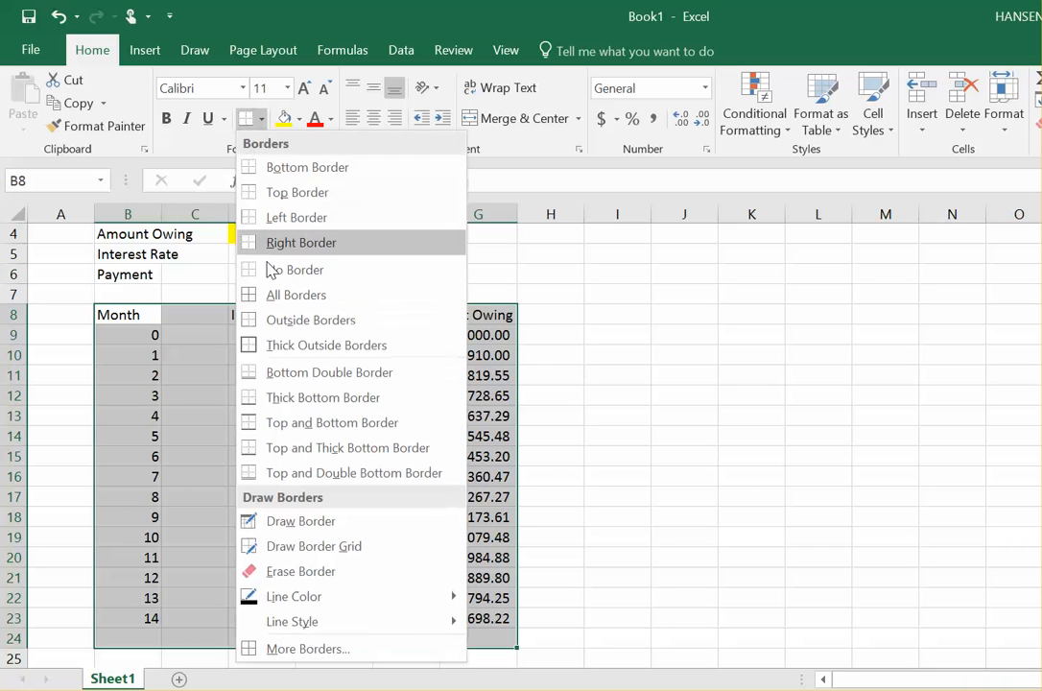
{"action": "left_click", "coordinate": [273, 303]}
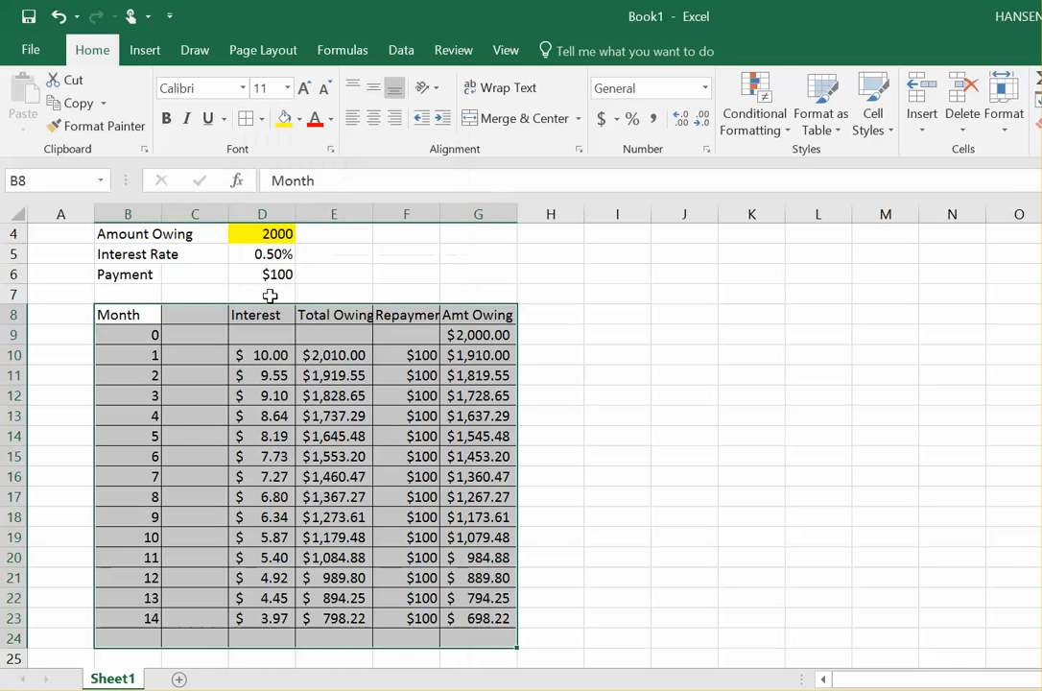
{"action": "left_click", "coordinate": [630, 382]}
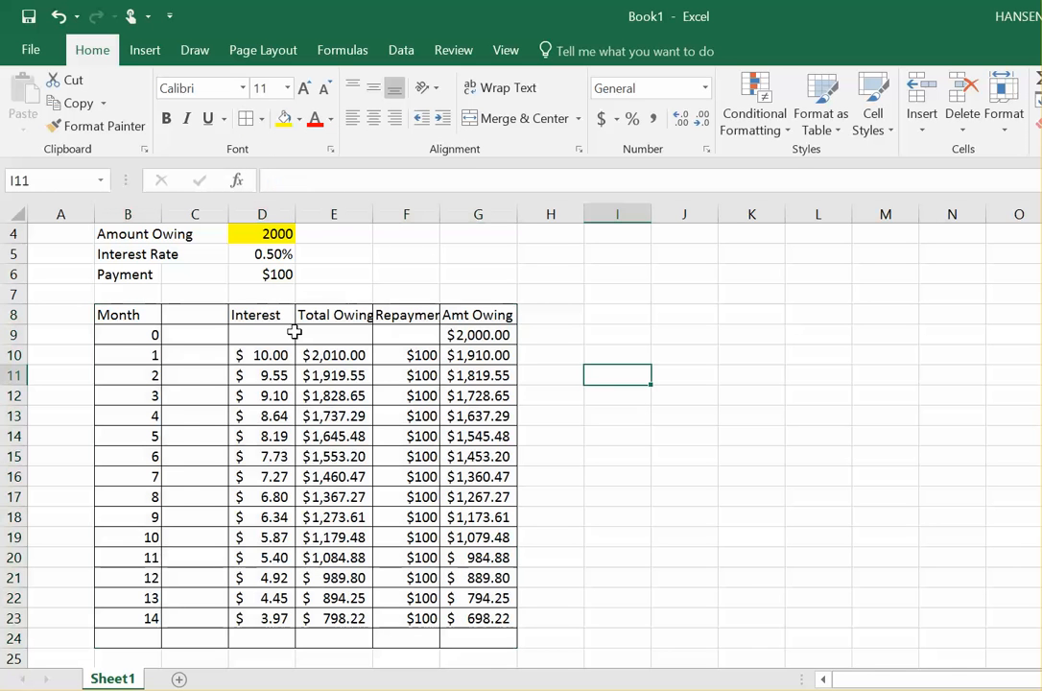
Step: Widen the Repayment, Amt Owing and Total Owing columns
{"action": "left_click", "coordinate": [407, 214]}
{"action": "left_click_drag", "start_coordinate": [440, 214], "coordinate": [514, 214]}
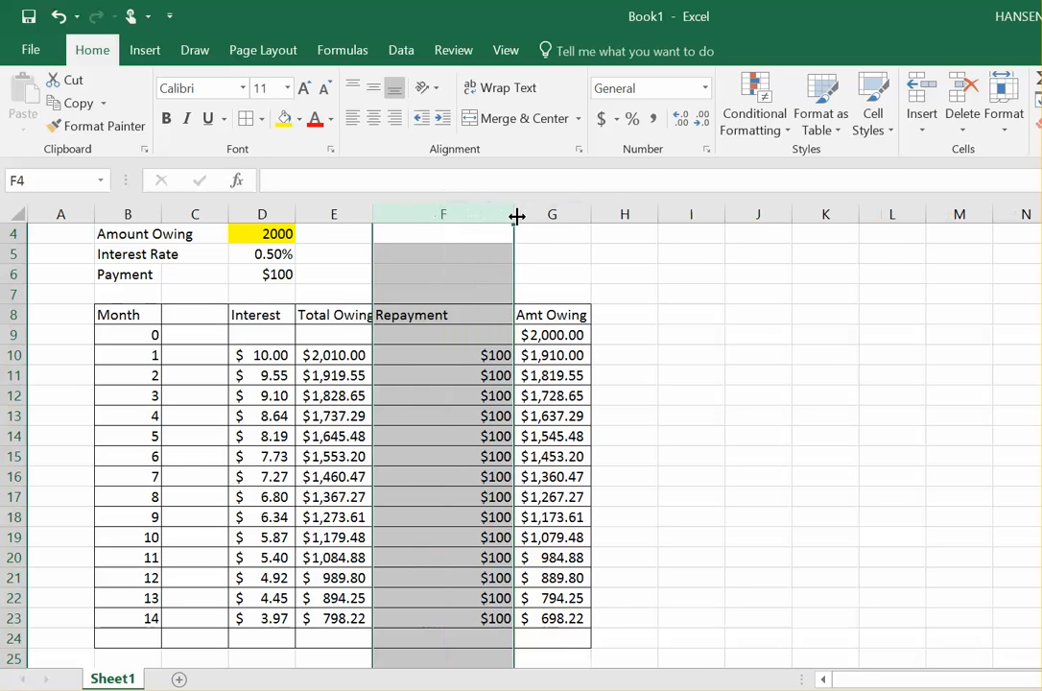
{"action": "left_click", "coordinate": [542, 214]}
{"action": "left_click_drag", "start_coordinate": [590, 219], "coordinate": [623, 214]}
{"action": "left_click", "coordinate": [331, 213]}
{"action": "left_click_drag", "start_coordinate": [366, 213], "coordinate": [430, 219]}
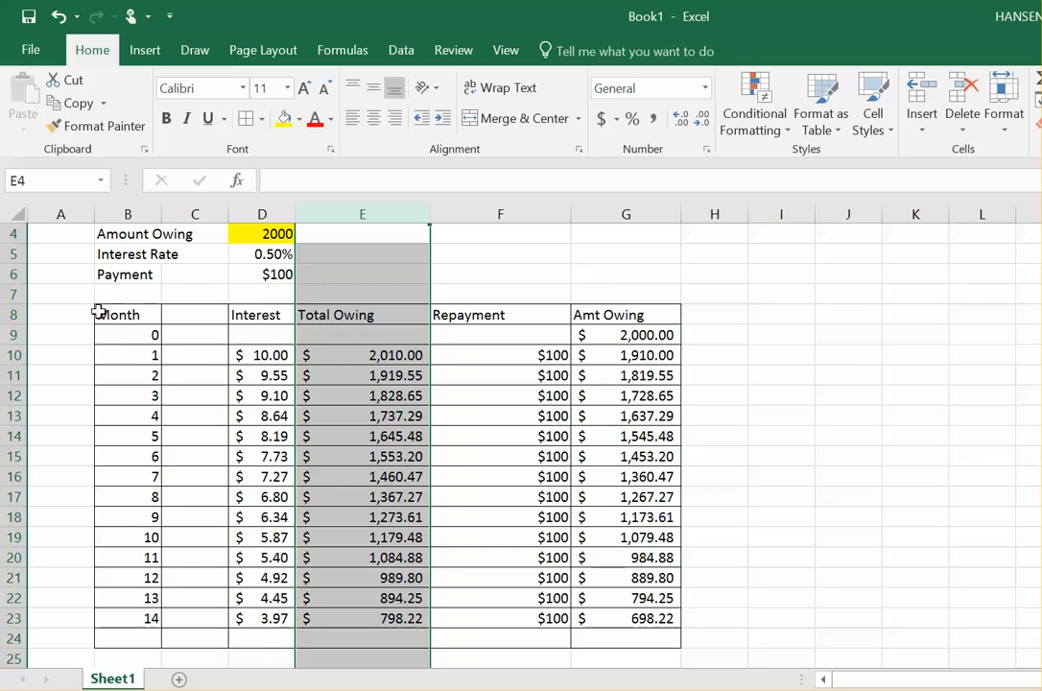
Step: Center-align the header row B8:G8 and the table data B9:G23
{"action": "left_click_drag", "start_coordinate": [100, 311], "coordinate": [640, 319]}
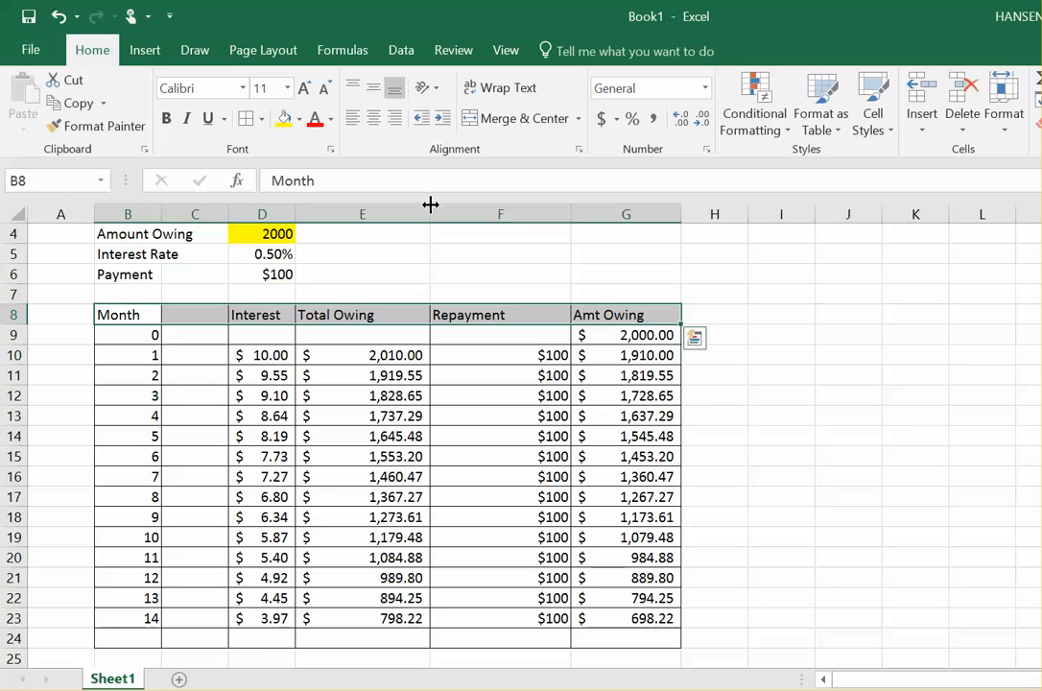
{"action": "left_click", "coordinate": [374, 122]}
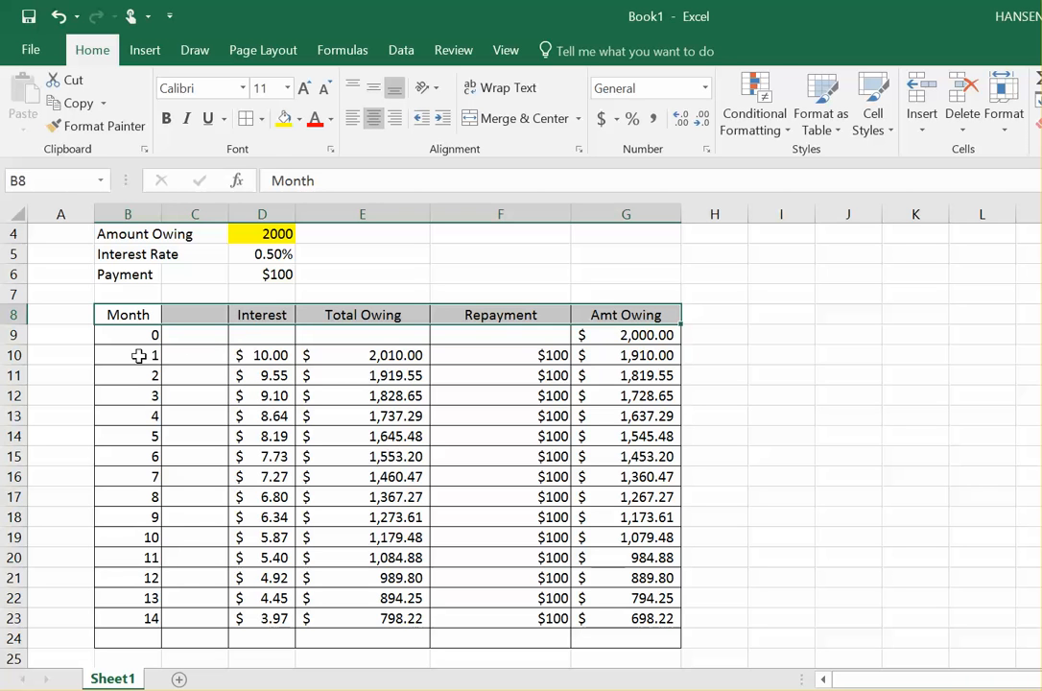
{"action": "left_click_drag", "start_coordinate": [131, 337], "coordinate": [624, 618]}
{"action": "left_click", "coordinate": [374, 118]}
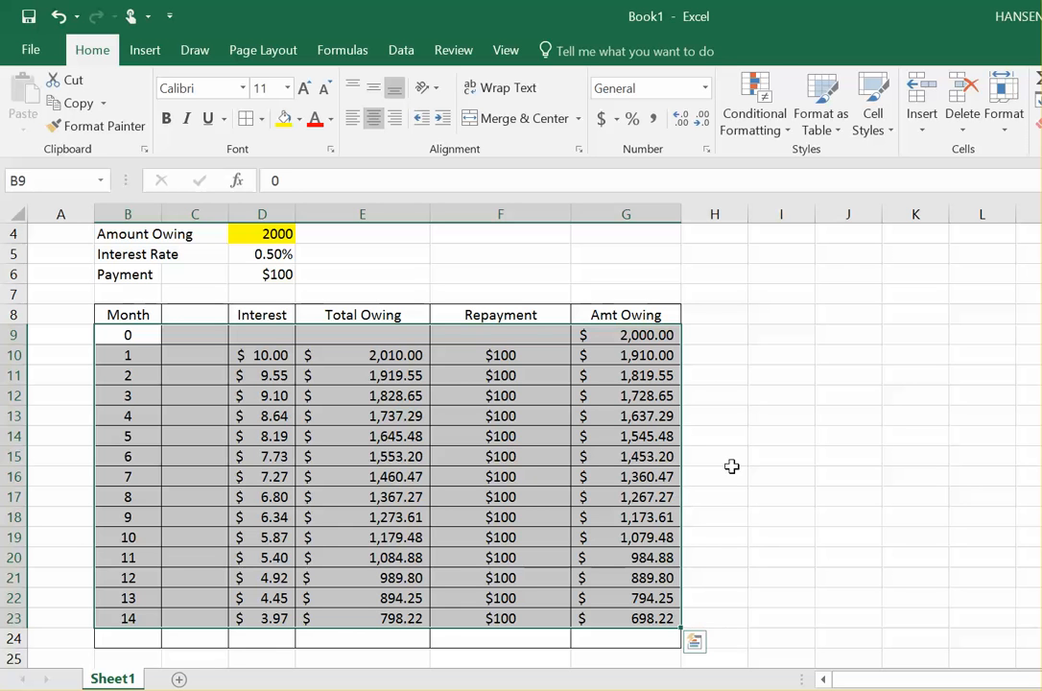
{"action": "left_click", "coordinate": [780, 454]}
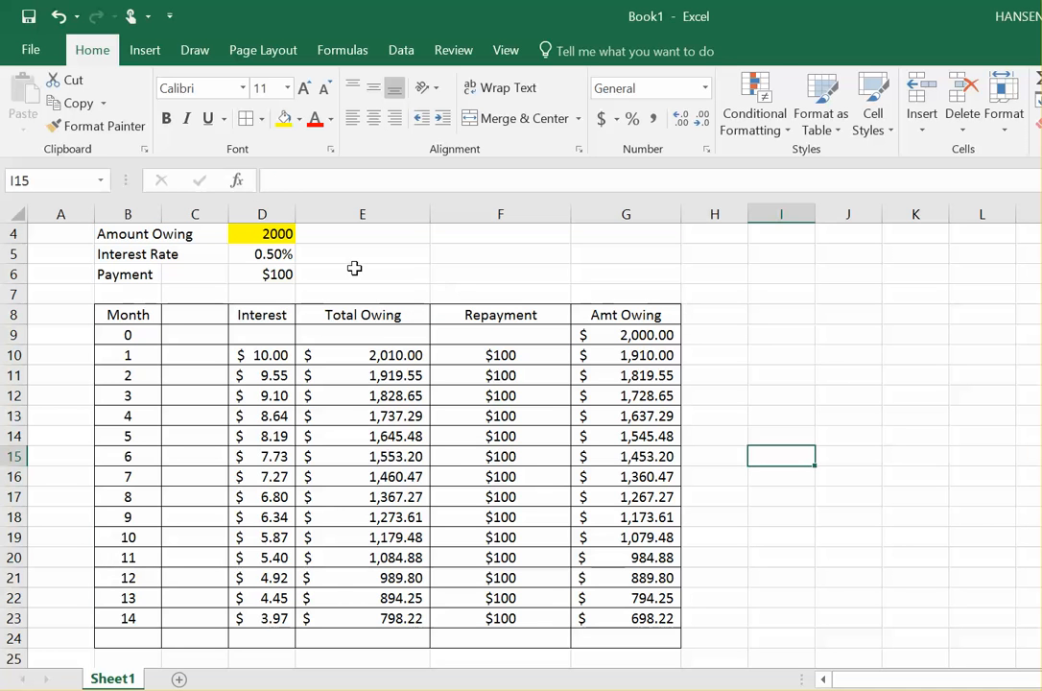
Step: Fill the Interest Rate cell D5 and Payment cell D6 with yellow highlight
{"action": "left_click", "coordinate": [626, 616]}
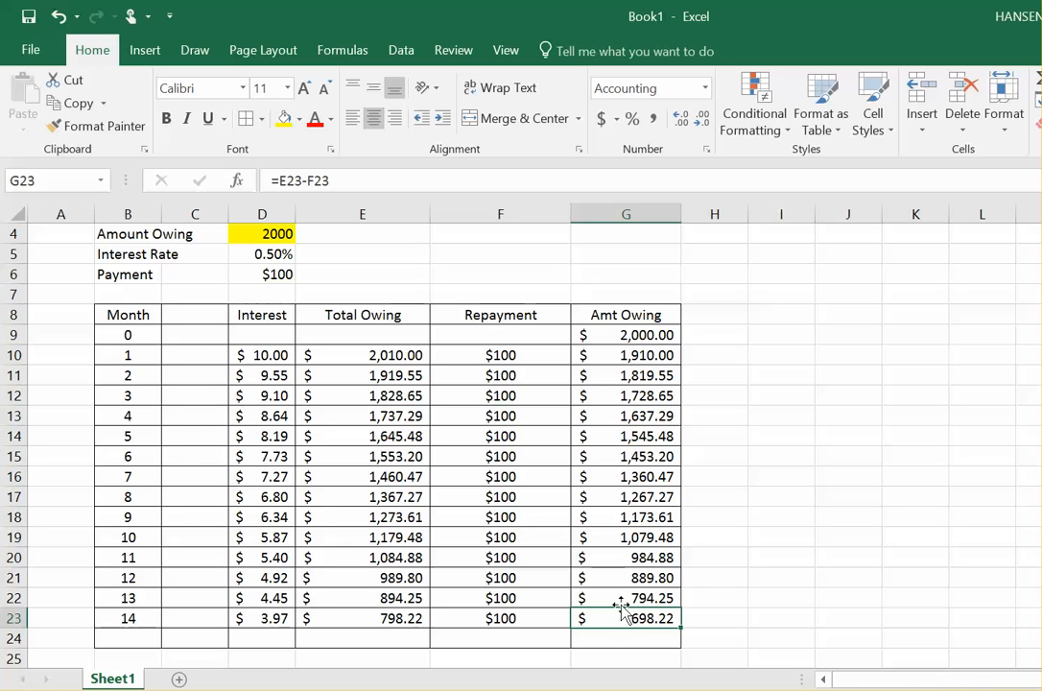
{"action": "left_click", "coordinate": [621, 602]}
{"action": "left_click", "coordinate": [618, 578]}
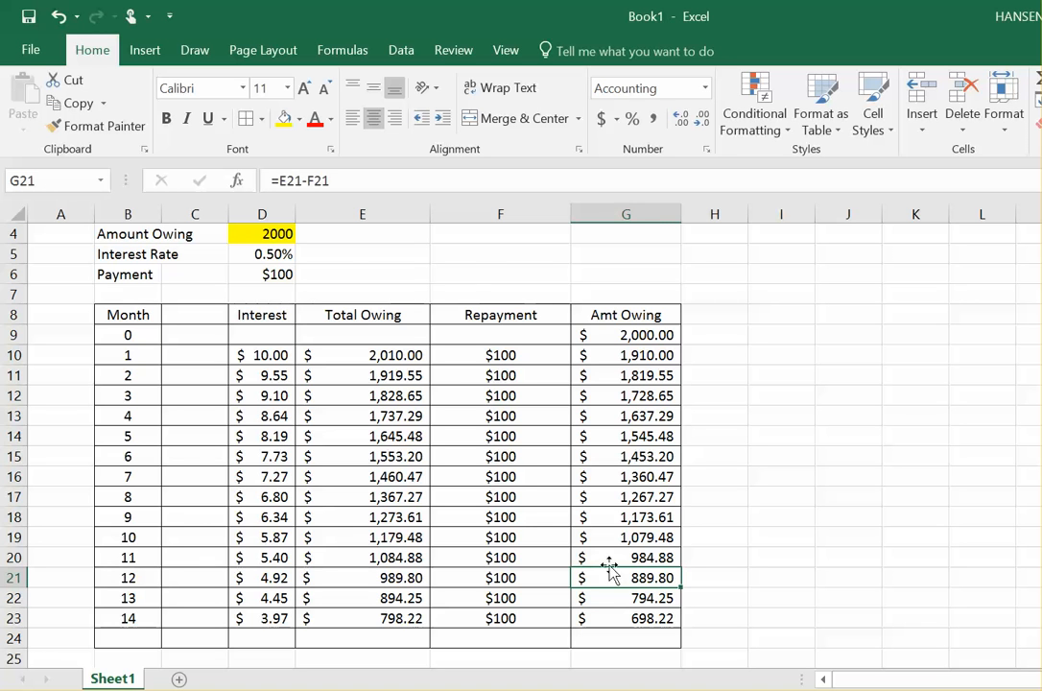
{"action": "left_click", "coordinate": [276, 257]}
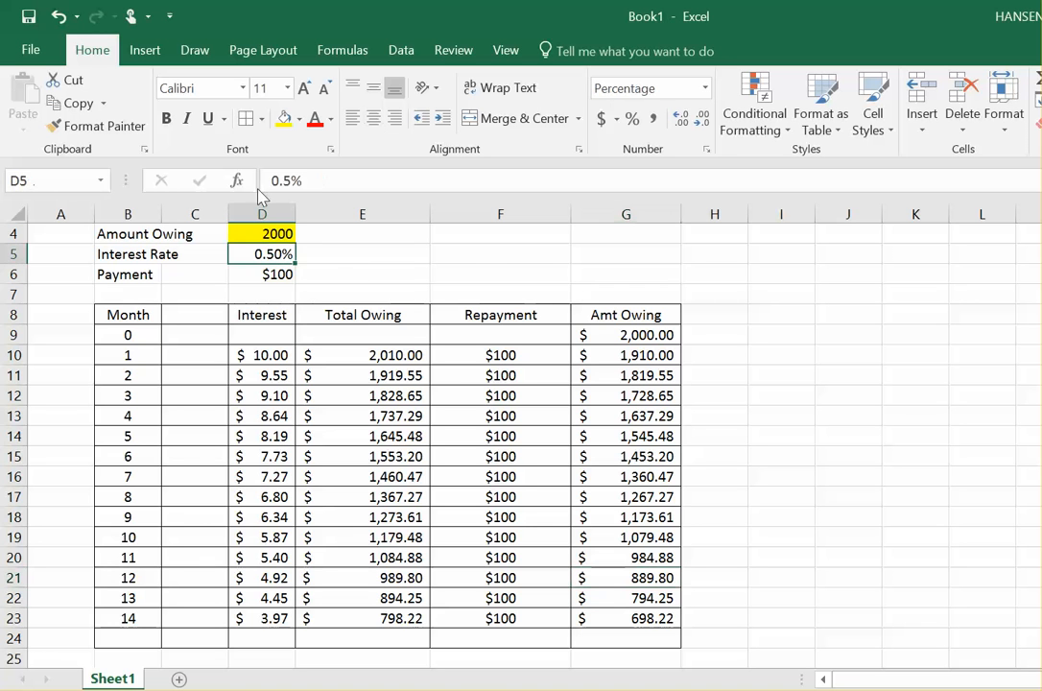
{"action": "left_click", "coordinate": [284, 117]}
{"action": "left_click", "coordinate": [269, 280]}
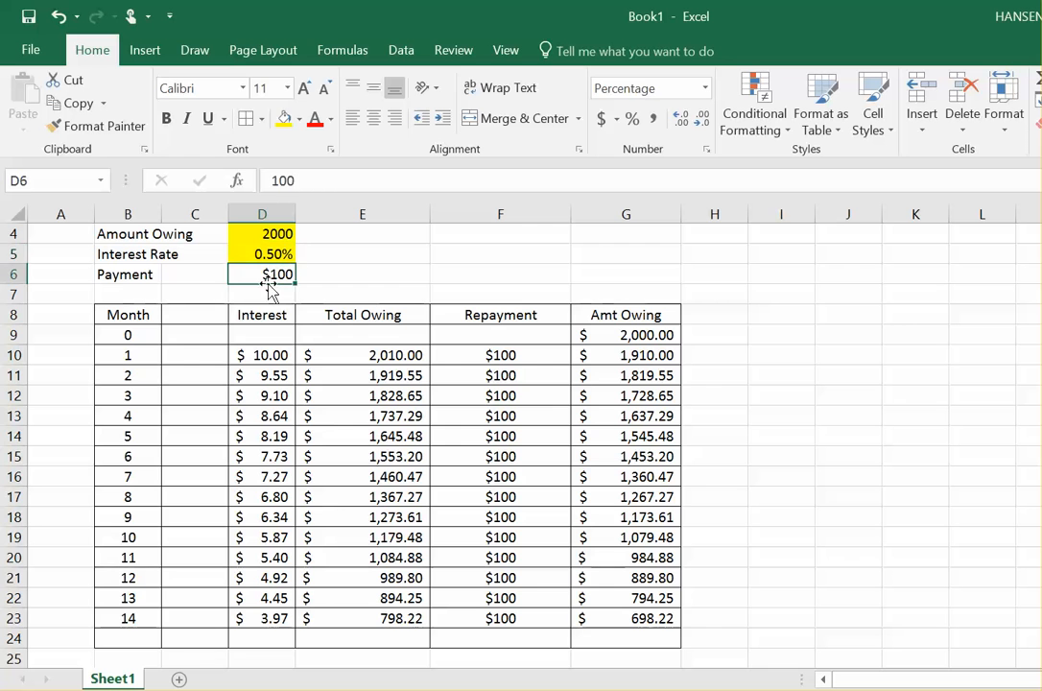
{"action": "left_click", "coordinate": [283, 117]}
{"action": "left_click", "coordinate": [419, 270]}
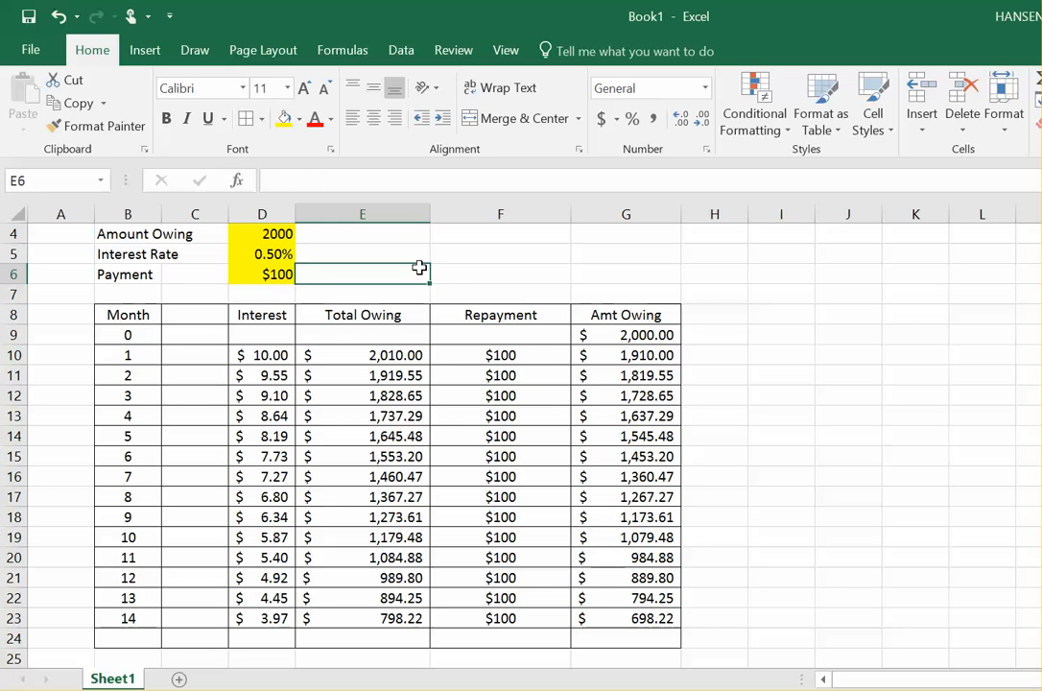
Step: Move through the finished table to review it
{"action": "key", "text": "Up"}
{"action": "key", "text": "Up"}
{"action": "key", "text": "Up"}
{"action": "key", "text": "Up"}
{"action": "key", "text": "Up"}
{"action": "key", "text": "Down"}
{"action": "key", "text": "Down"}
{"action": "key", "text": "Down"}
{"action": "key", "text": "Down"}
{"action": "key", "text": "Down"}
{"action": "key", "text": "Down"}
{"action": "key", "text": "Down"}
{"action": "key", "text": "Down"}
{"action": "key", "text": "Down"}
{"action": "key", "text": "Down"}
{"action": "key", "text": "Down"}
{"action": "key", "text": "Down"}
{"action": "key", "text": "Down"}
{"action": "key", "text": "Down"}
{"action": "key", "text": "Down"}
{"action": "key", "text": "Down"}
{"action": "key", "text": "Down"}
{"action": "key", "text": "Down"}
{"action": "key", "text": "Down"}
{"action": "key", "text": "Down"}
{"action": "key", "text": "Down"}
{"action": "key", "text": "Down"}
{"action": "key", "text": "Down"}
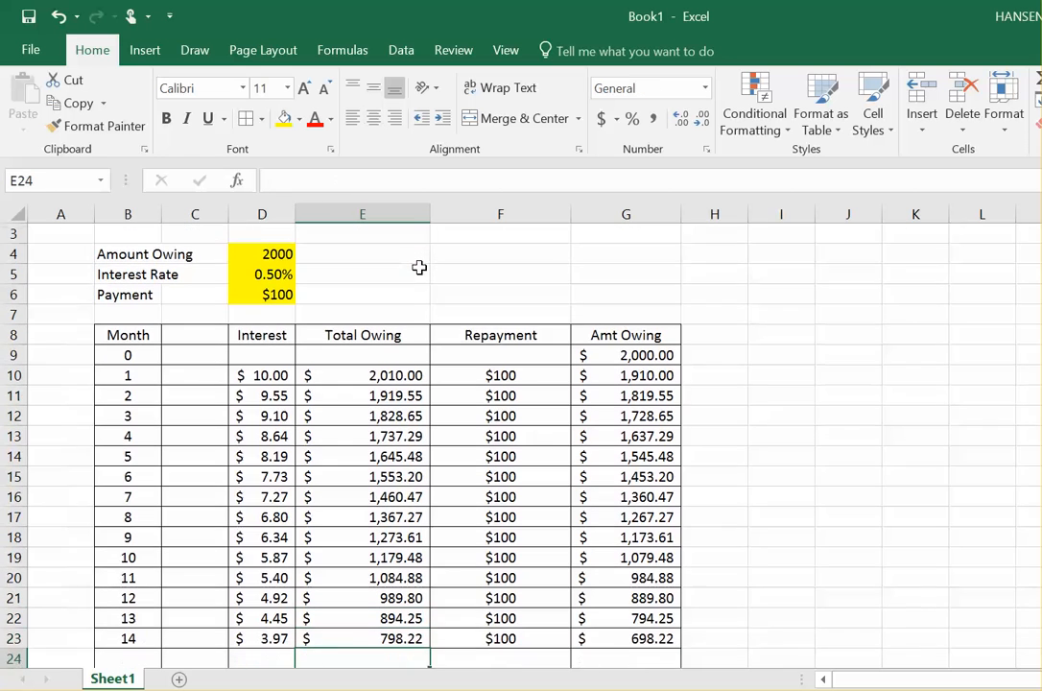
{"action": "key", "text": "Down"}
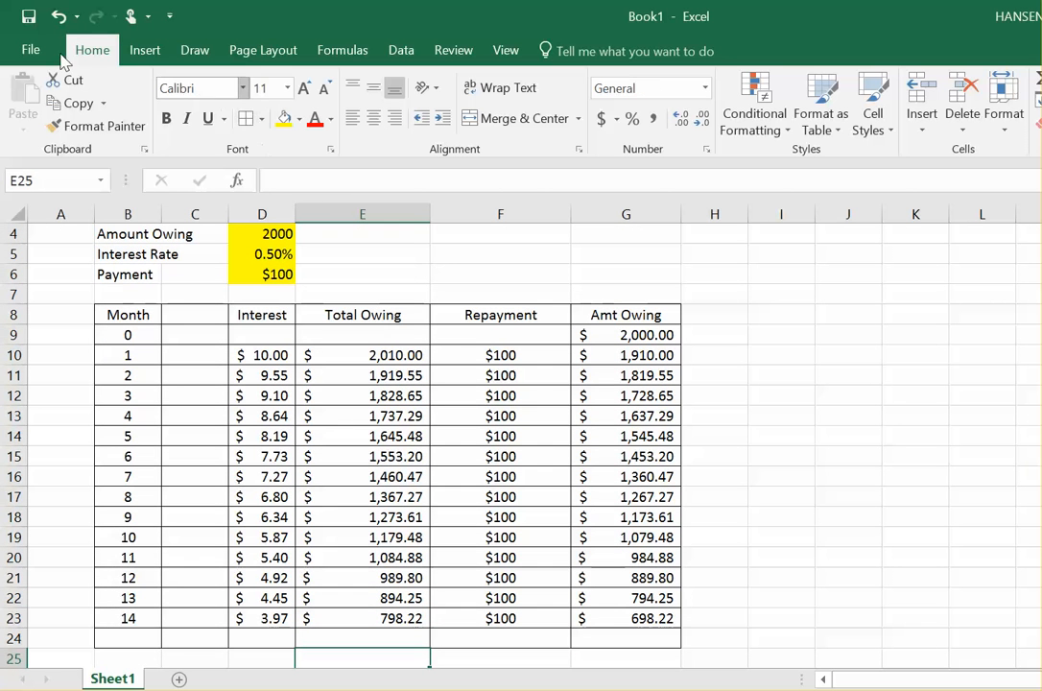